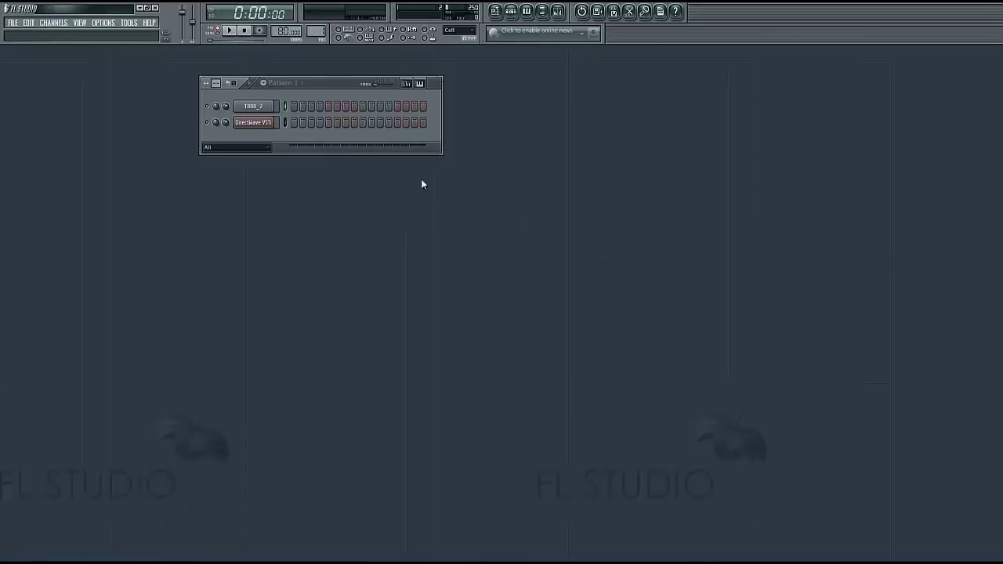
# Open the T808_2 channel's sampler settings and audition its sample.
pyautogui.click(274, 105)
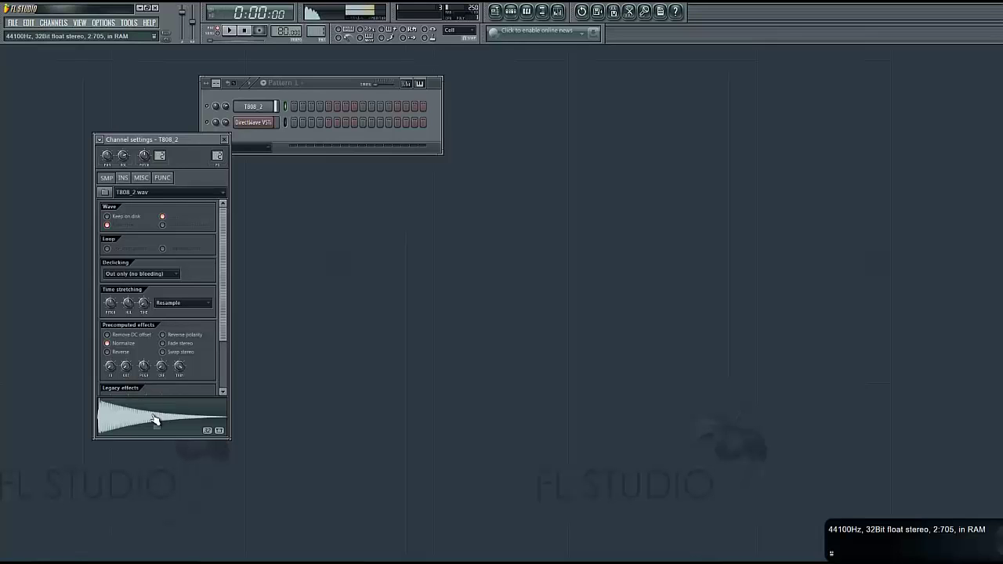
pyautogui.click(226, 140)
pyautogui.click(256, 110)
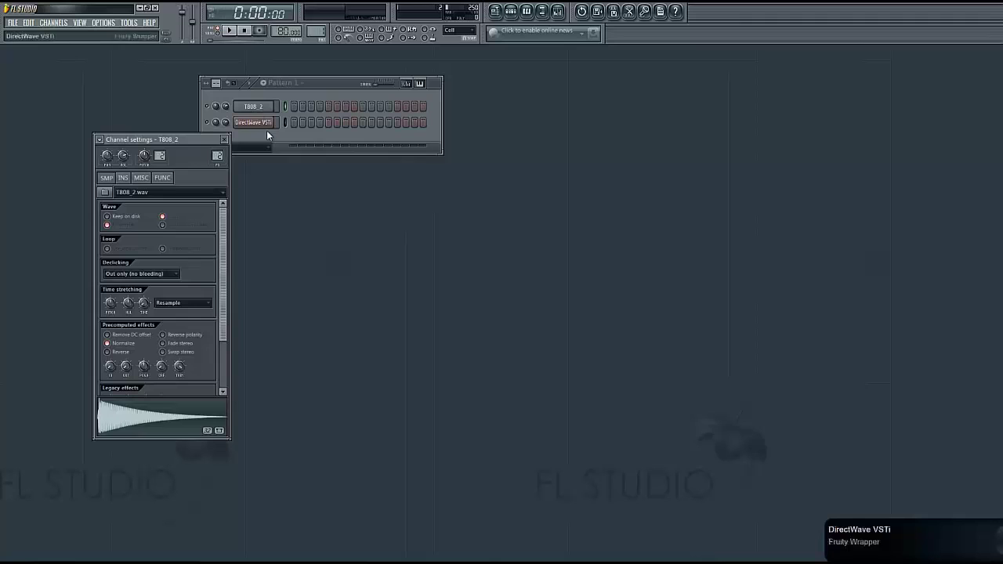
# Program T808_2 hits on steps 1, 7, 11 and 15 of Pattern 1.
pyautogui.click(294, 107)
pyautogui.click(345, 106)
pyautogui.click(380, 107)
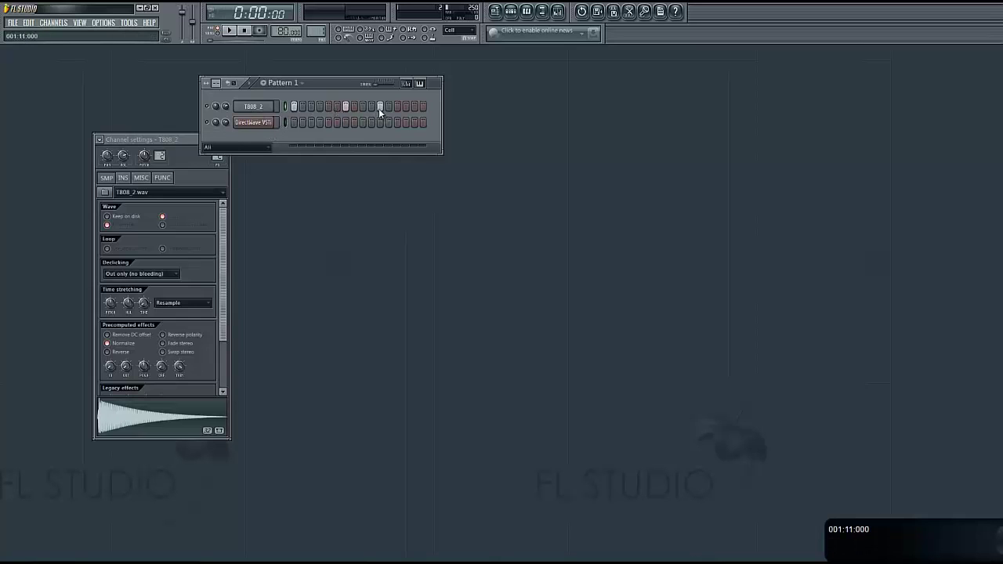
pyautogui.click(414, 106)
# Convert the T808_2 steps to piano roll notes and move the last note up to G#5.
pyautogui.rightClick(266, 113)
pyautogui.click(284, 110)
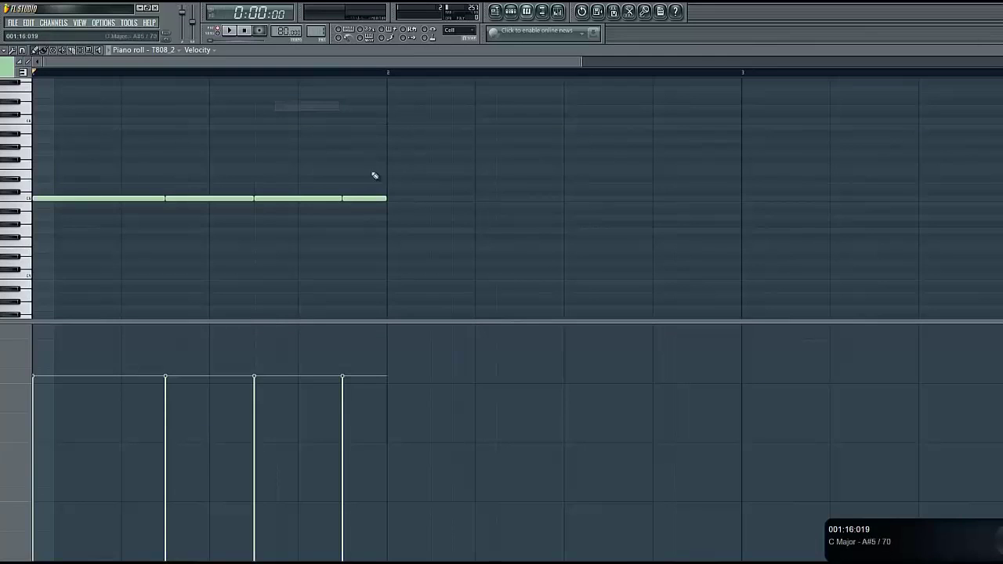
pyautogui.moveTo(351, 197); pyautogui.dragTo(355, 150)
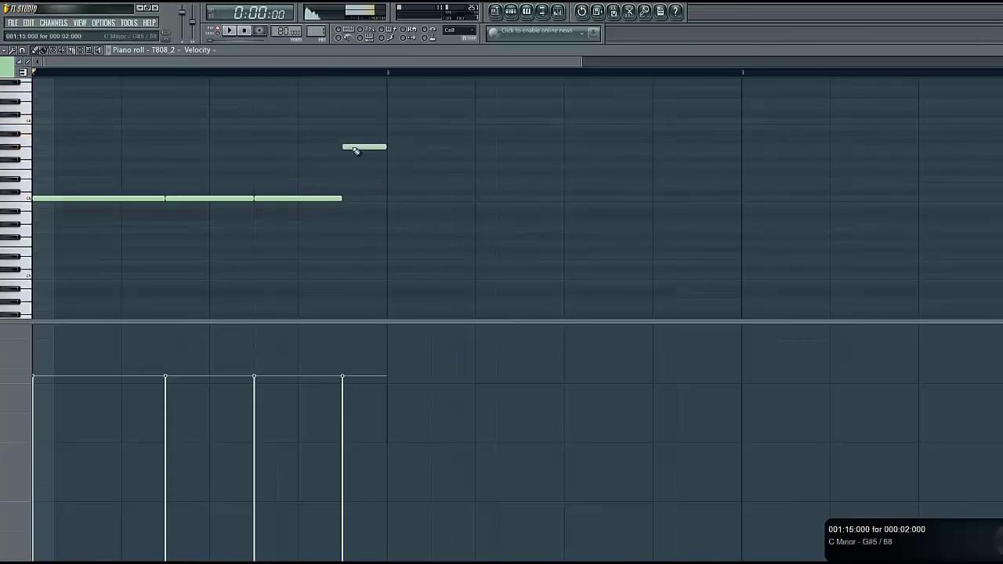
# Raise the velocity of all four T808_2 notes to maximum and play the pattern to check how it sounds.
pyautogui.click(229, 30)
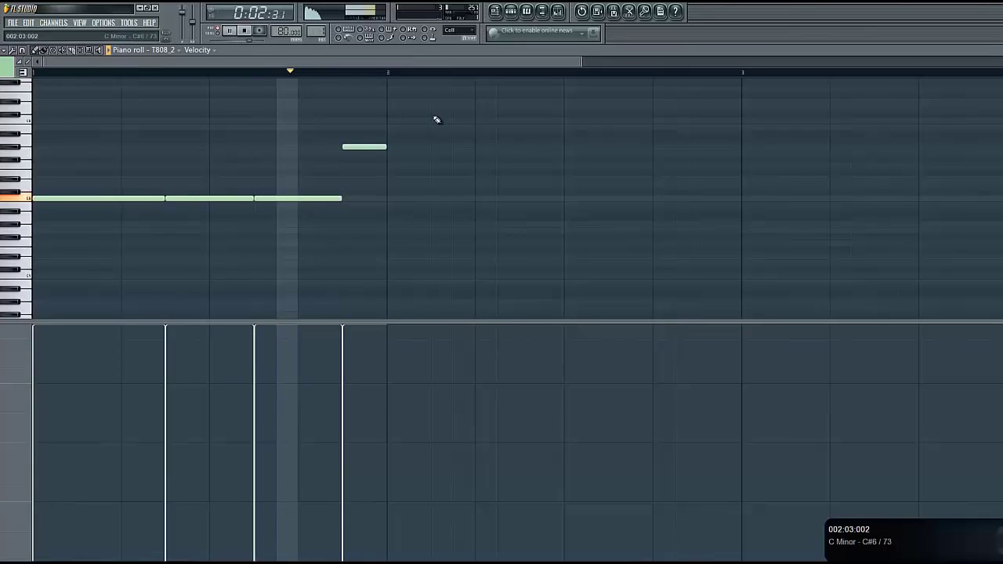
pyautogui.click(245, 33)
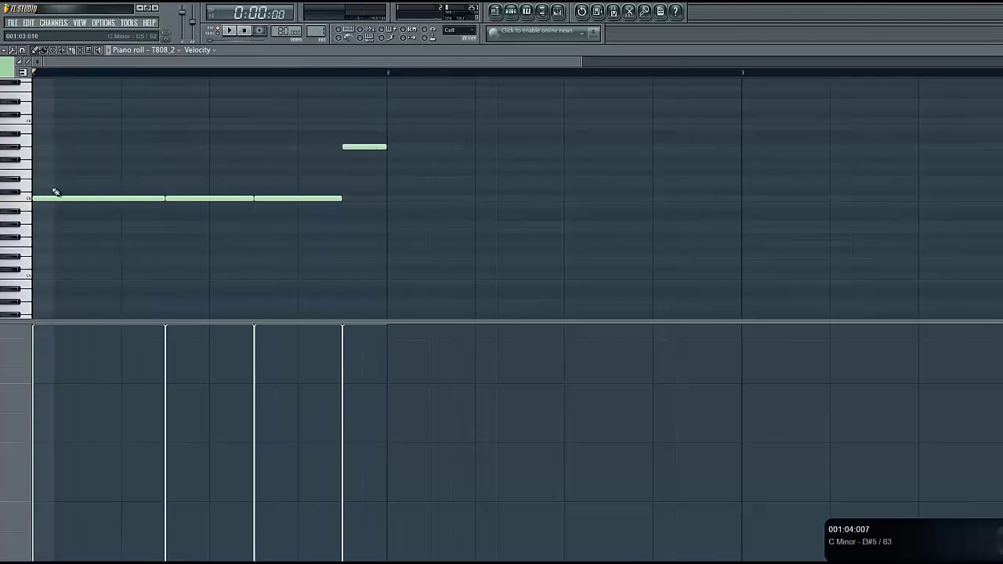
pyautogui.click(365, 148)
pyautogui.click(993, 50)
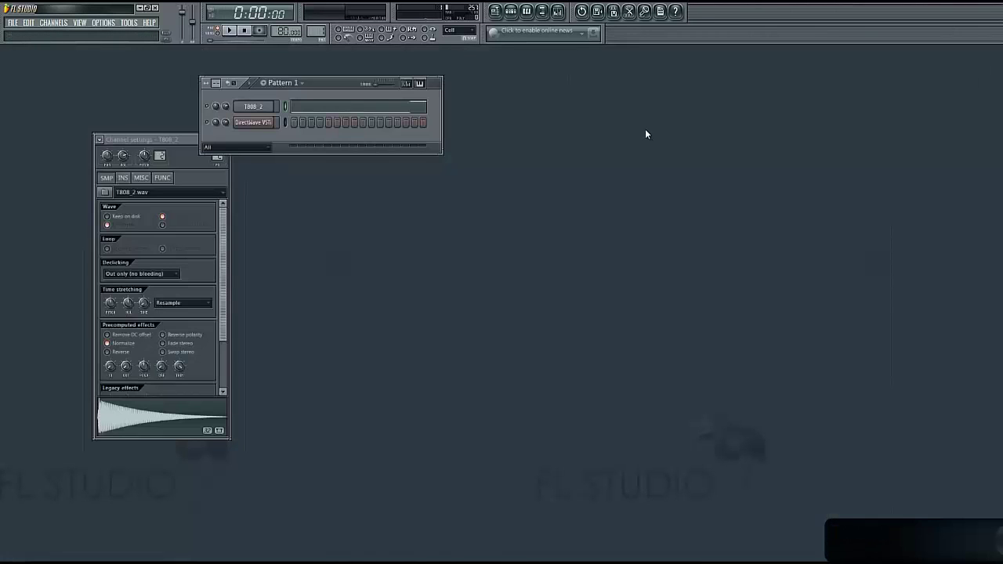
pyautogui.click(354, 105)
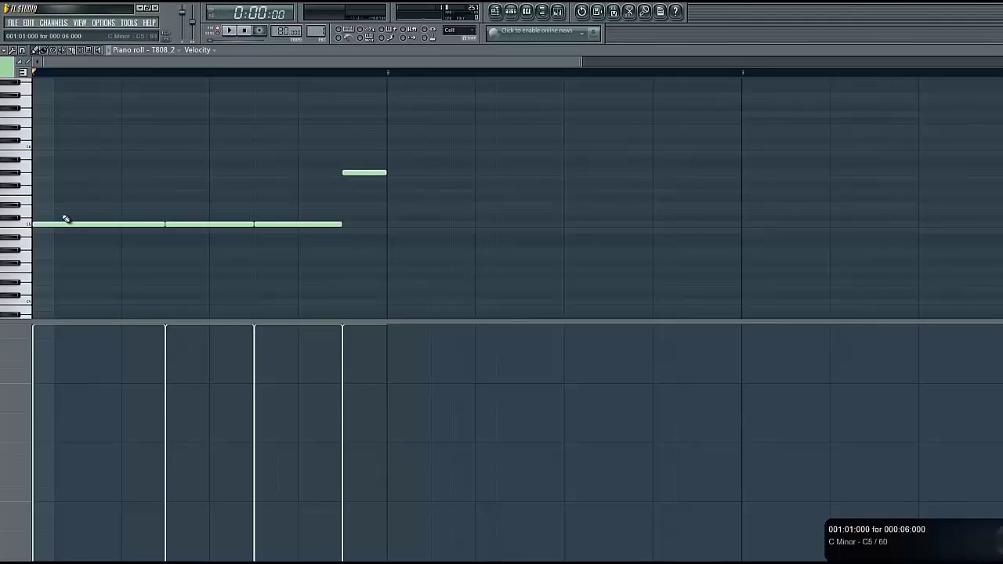
pyautogui.press('Escape')
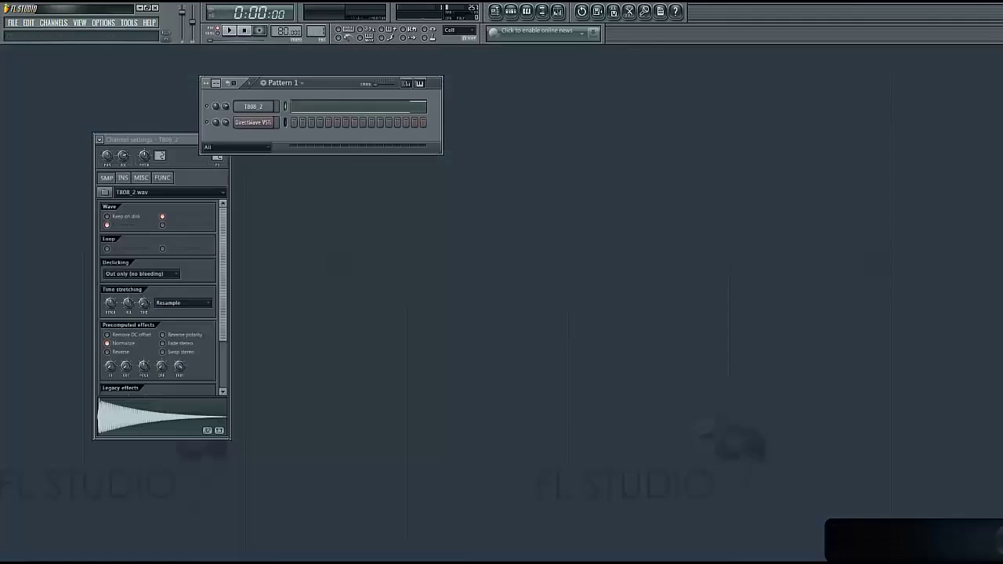
# Open the T808_2 sample in Edison from its channel settings and detect its pitch regions.
pyautogui.click(262, 112)
pyautogui.click(262, 112)
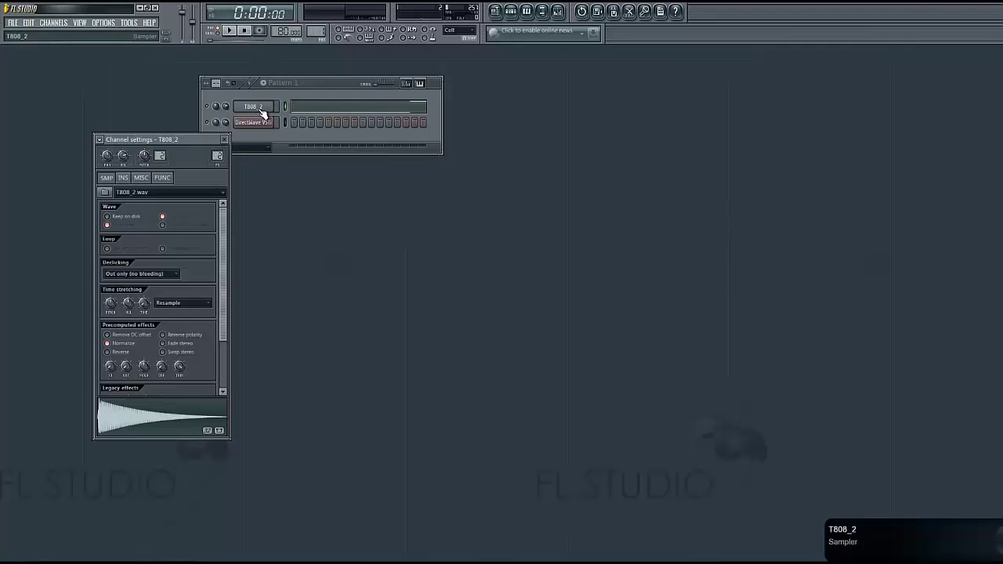
pyautogui.click(175, 414)
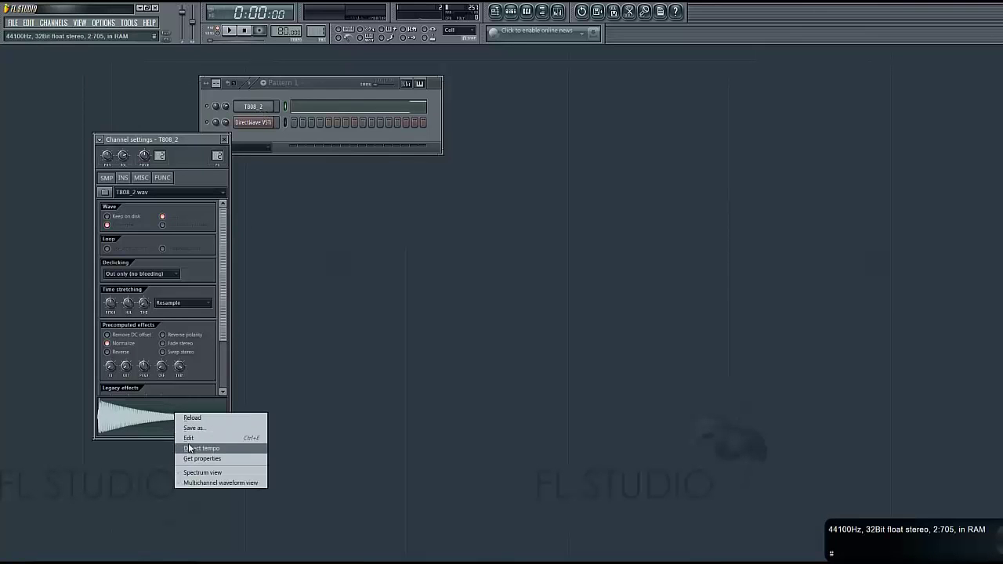
pyautogui.click(188, 438)
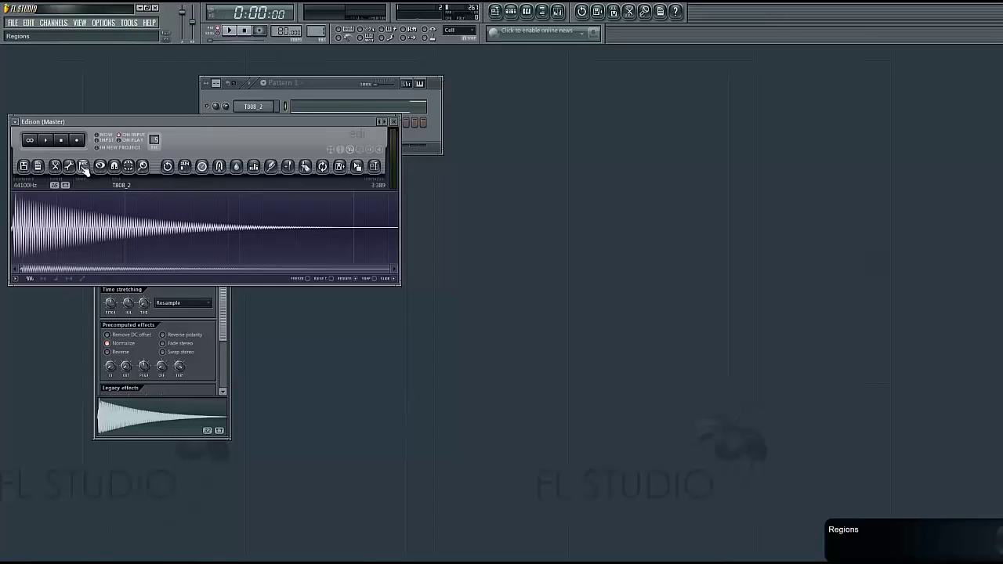
pyautogui.click(84, 170)
pyautogui.click(109, 316)
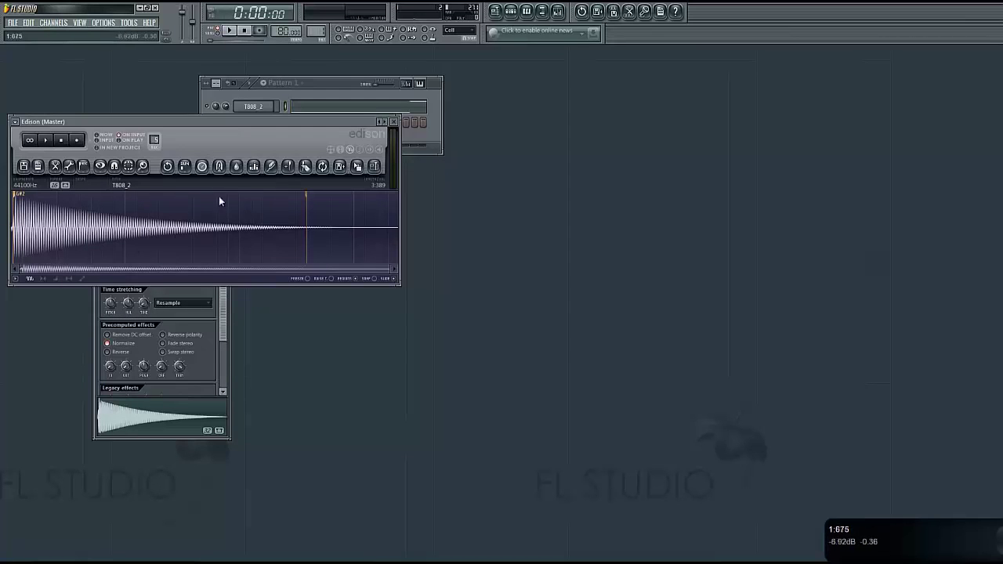
# Set the root note of the T808_2 channel to G# on its instrument keyboard, matching the pitch region in Edison.
pyautogui.click(223, 297)
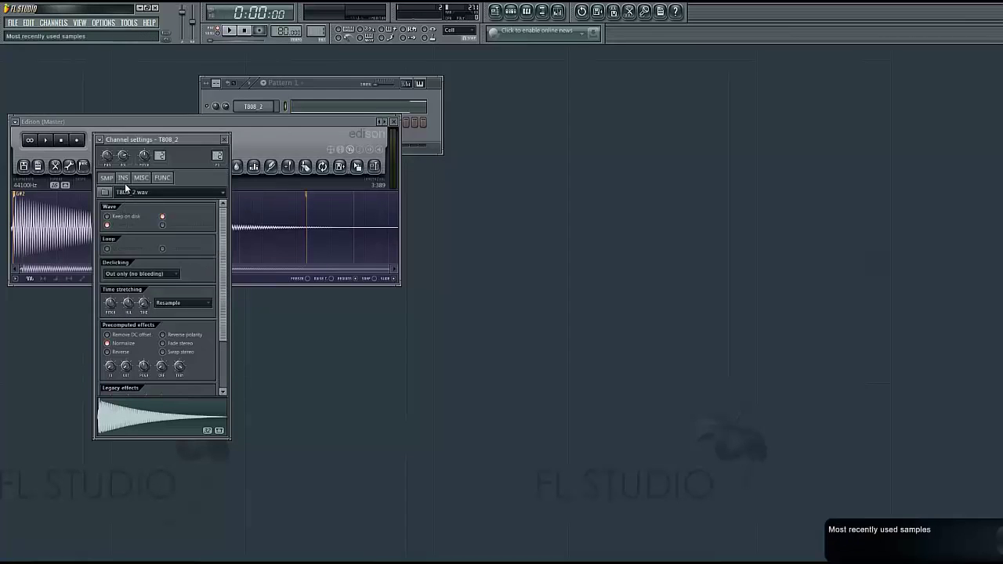
pyautogui.click(23, 192)
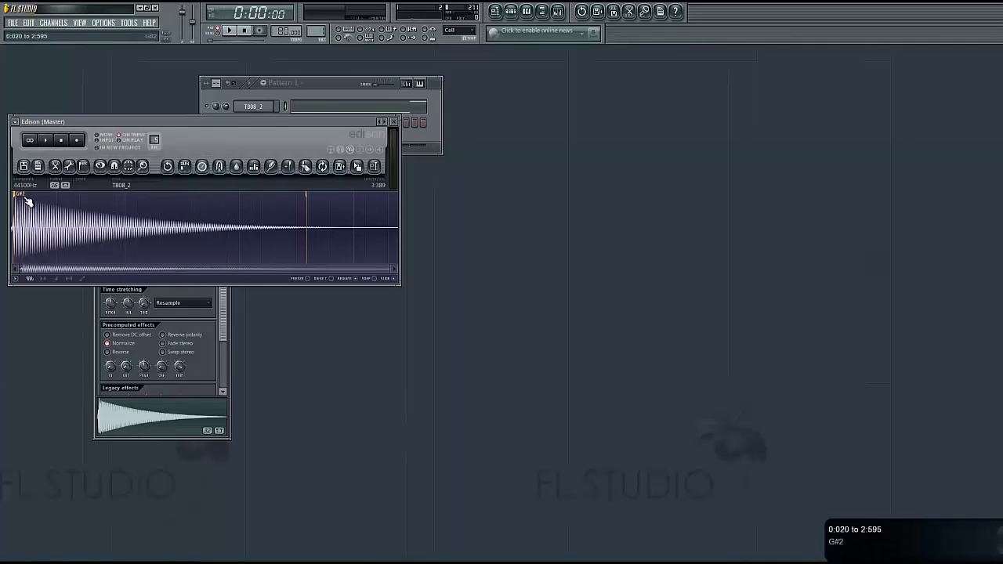
pyautogui.click(226, 297)
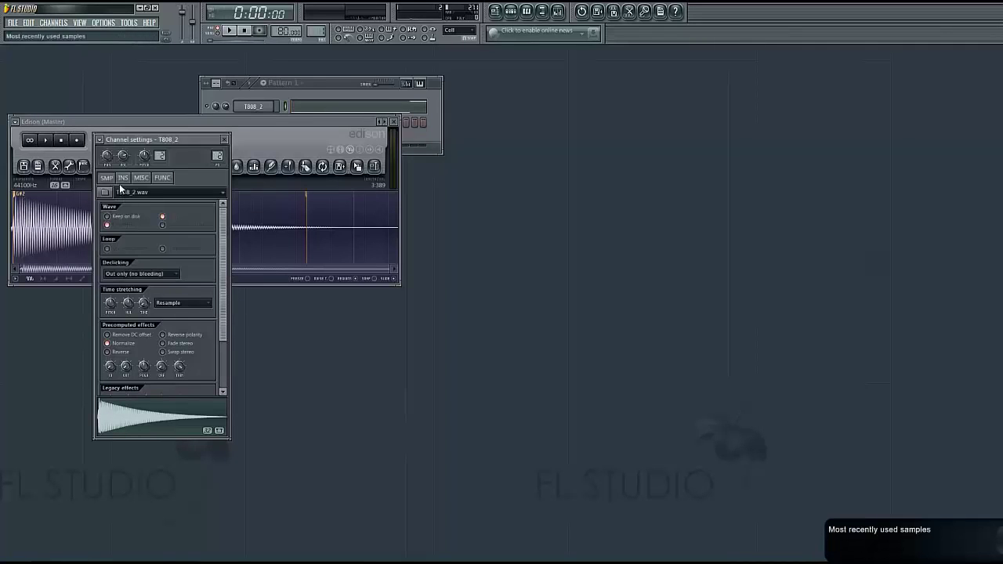
pyautogui.click(123, 177)
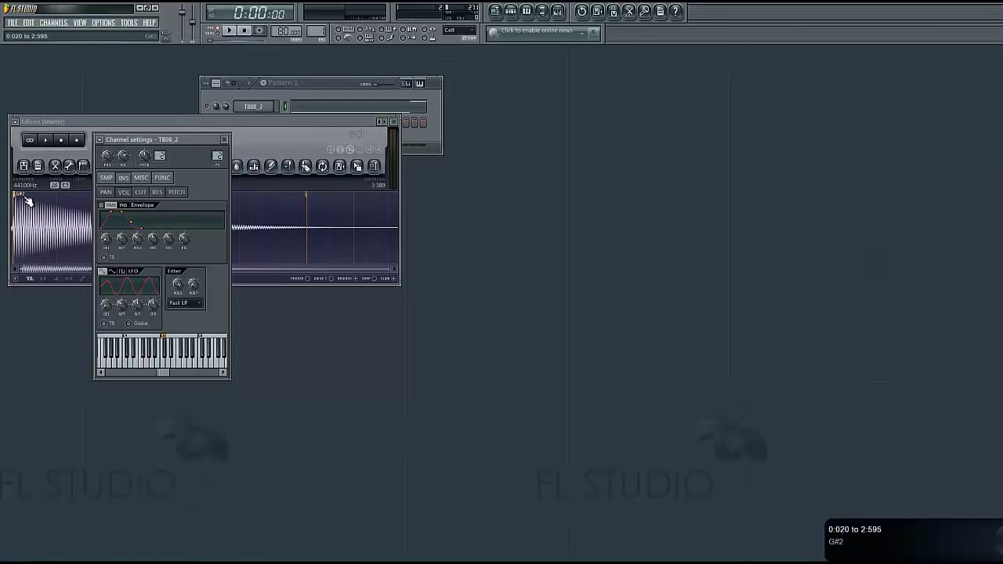
pyautogui.click(164, 363)
pyautogui.click(170, 363)
pyautogui.click(177, 363)
pyautogui.click(183, 362)
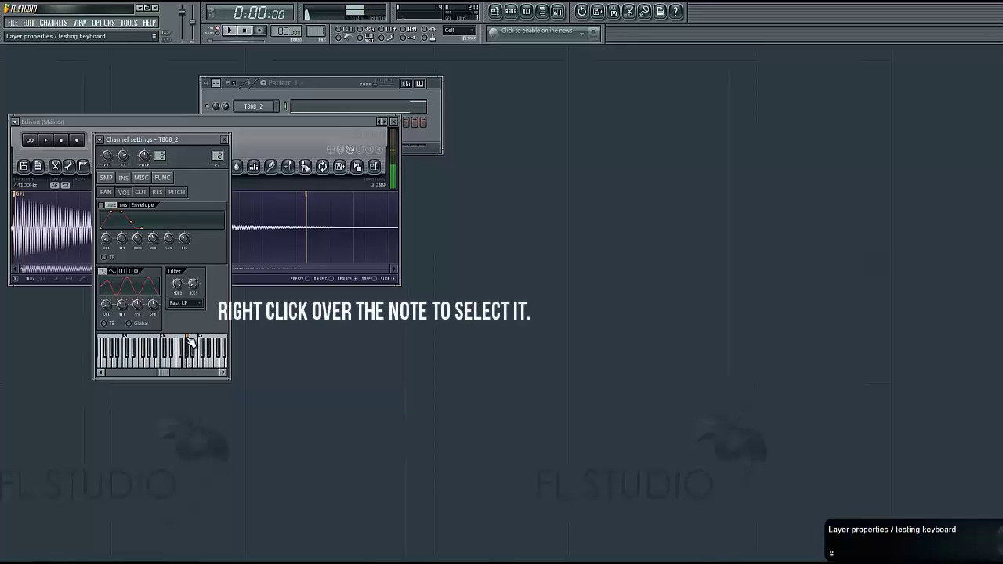
# Review the T808_2 notes in the piano roll, play the retuned pattern, and close the channel settings.
pyautogui.click(318, 83)
pyautogui.click(309, 102)
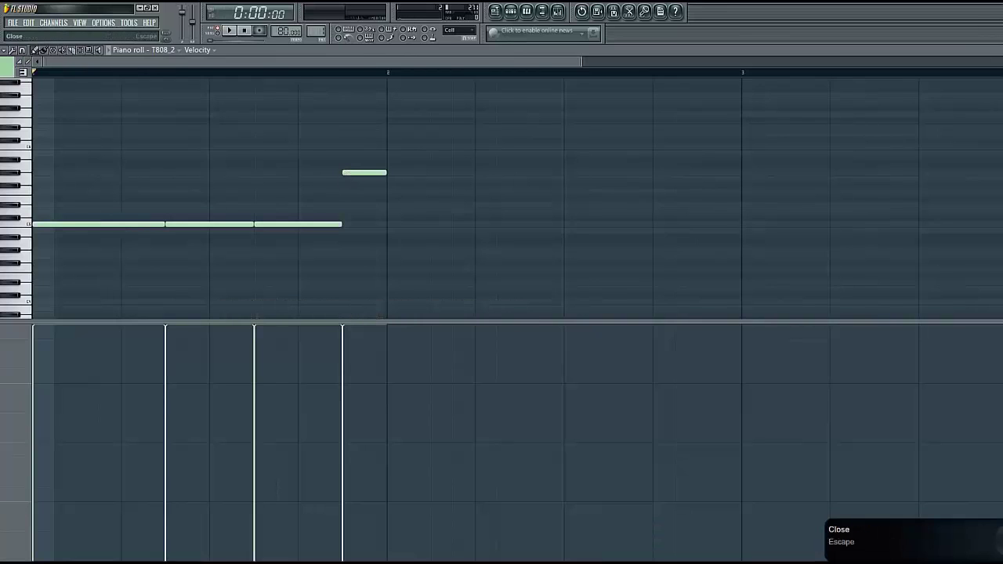
pyautogui.press('Escape')
pyautogui.click(232, 33)
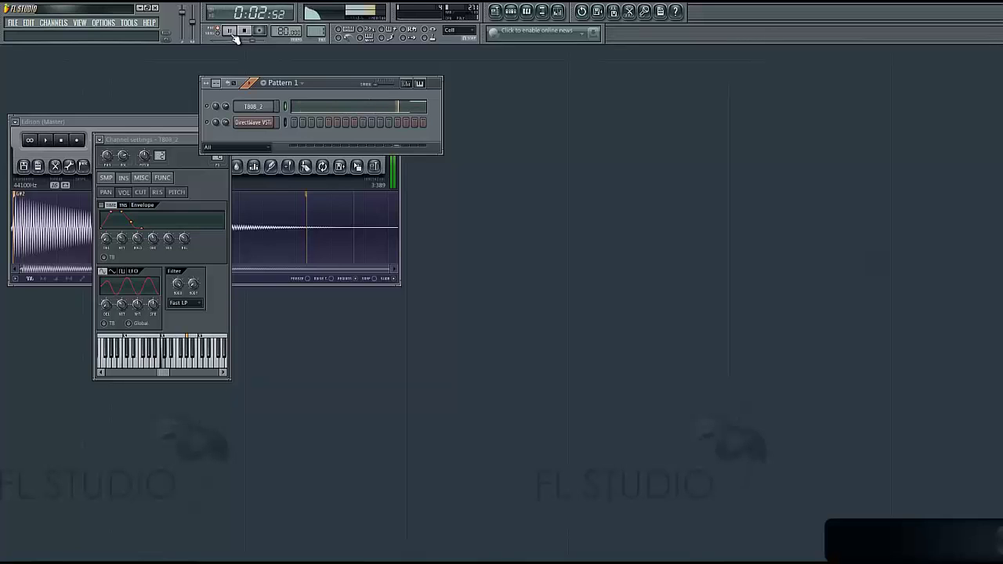
pyautogui.rightClick(227, 109)
pyautogui.click(243, 119)
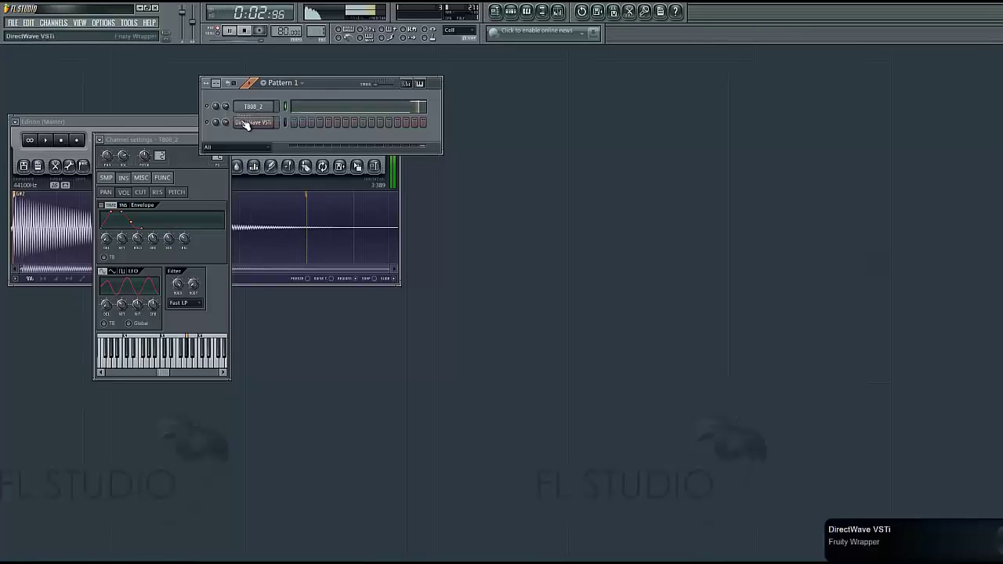
pyautogui.click(245, 30)
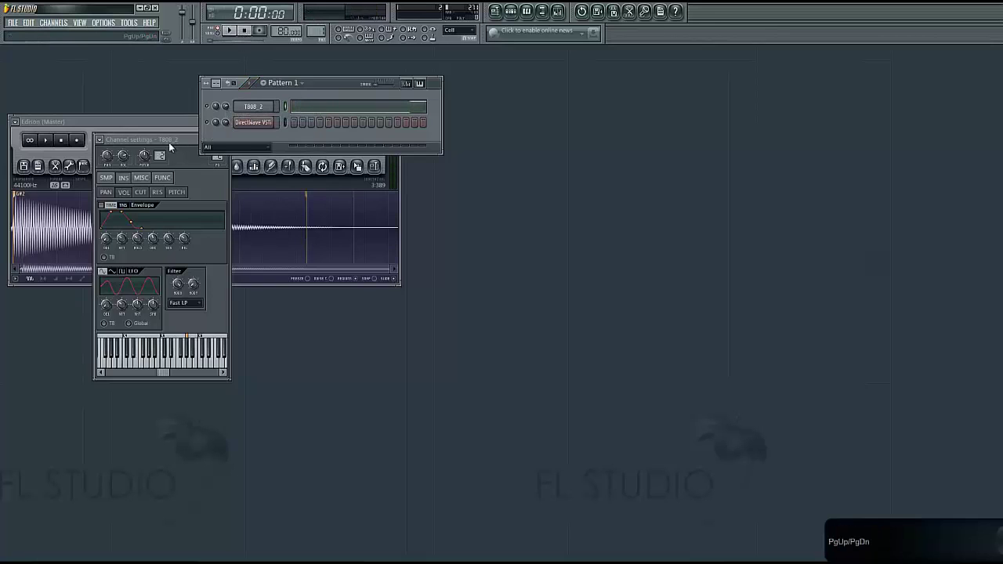
pyautogui.click(224, 140)
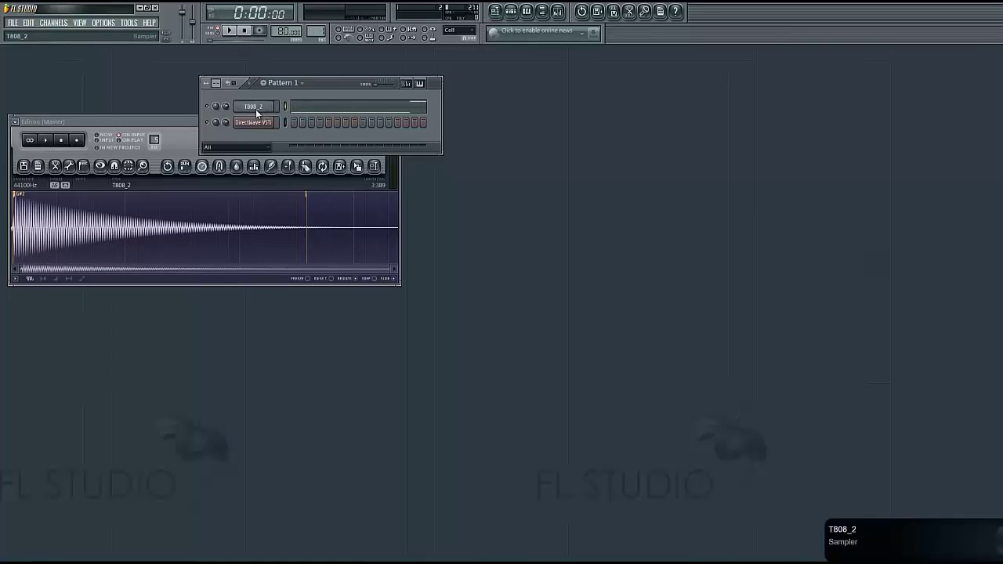
# Play the pattern with Cut itself disabled on the T808_2 channel and re-enable the option.
pyautogui.rightClick(265, 107)
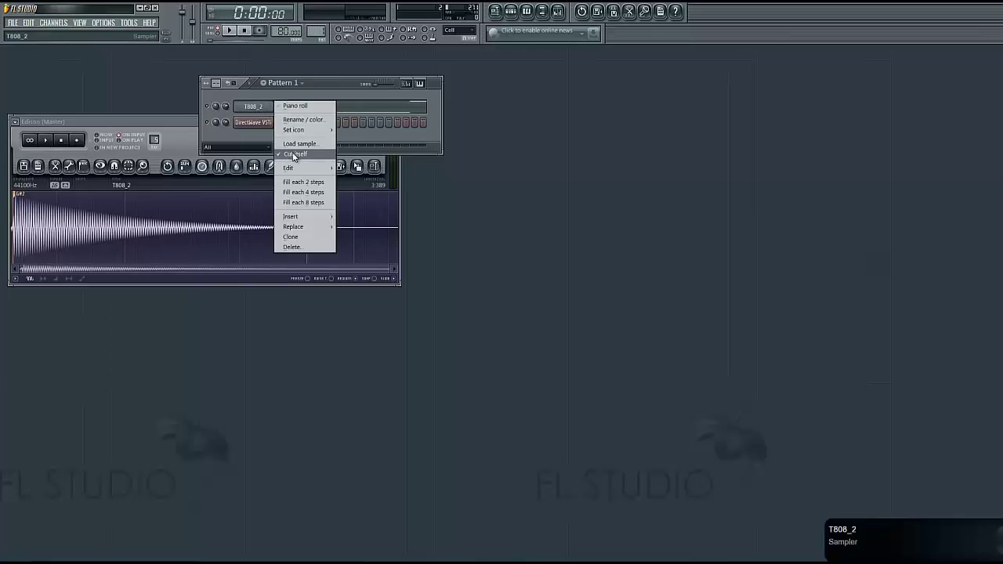
pyautogui.click(483, 195)
pyautogui.rightClick(265, 107)
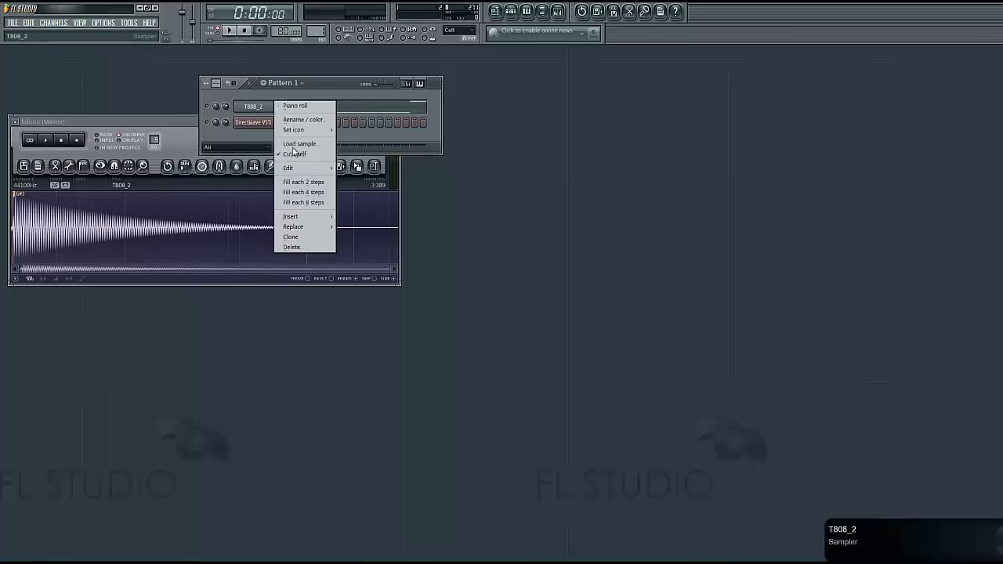
pyautogui.click(304, 155)
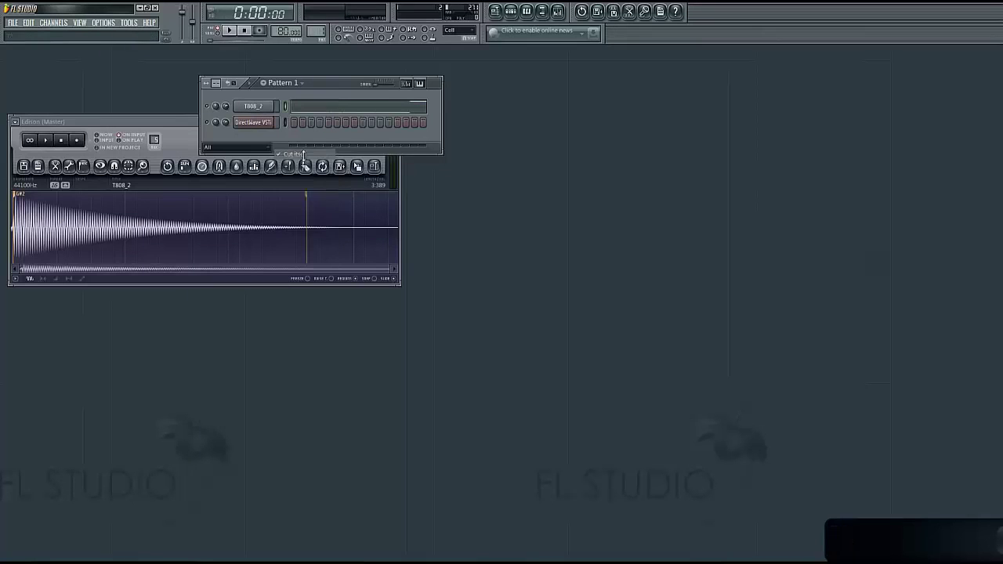
pyautogui.click(231, 30)
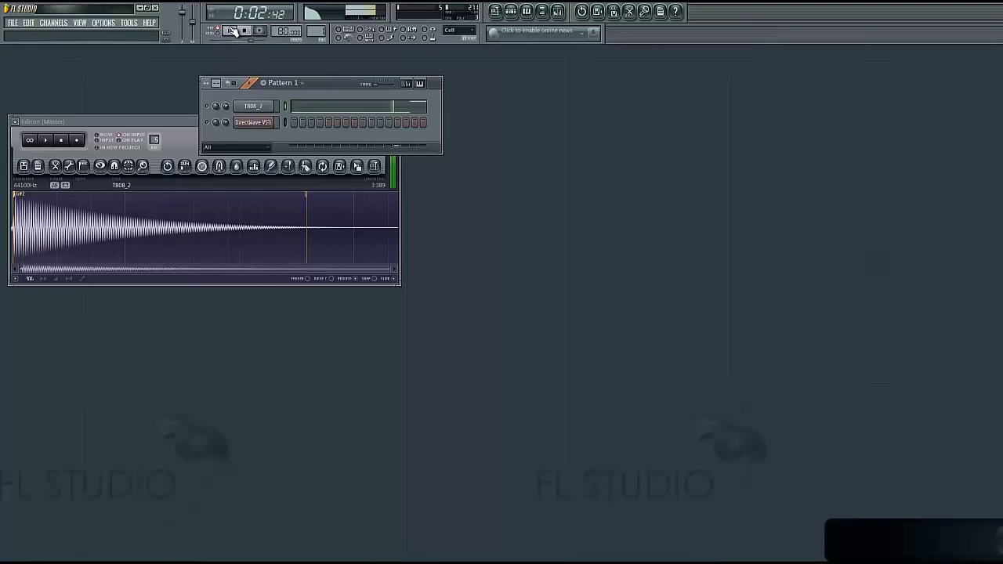
pyautogui.click(250, 35)
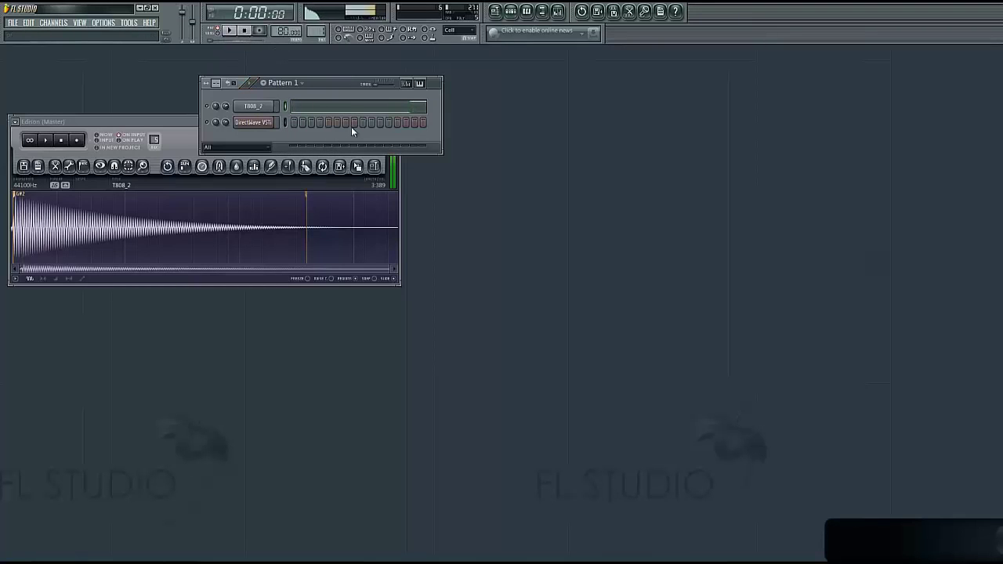
pyautogui.rightClick(261, 109)
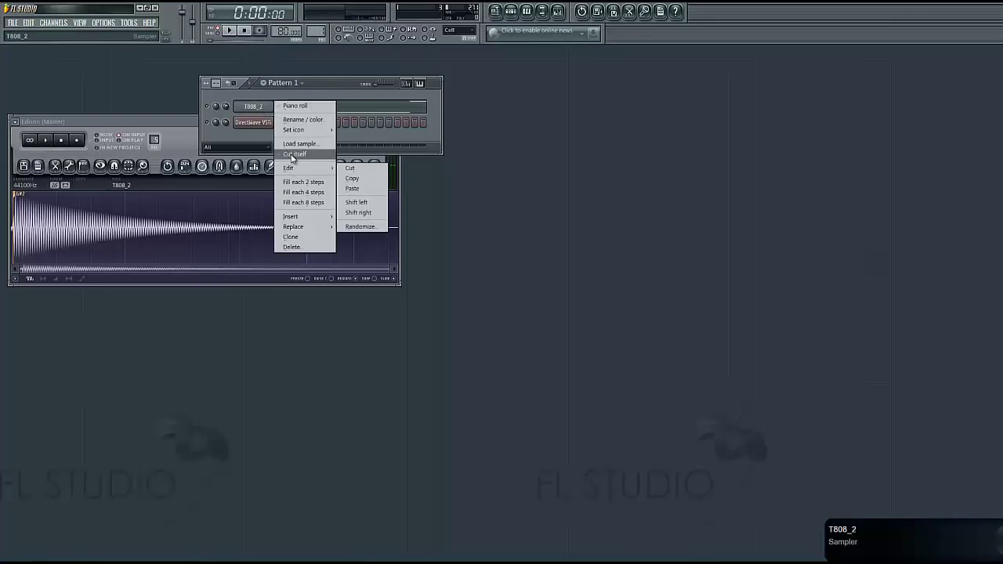
pyautogui.click(294, 156)
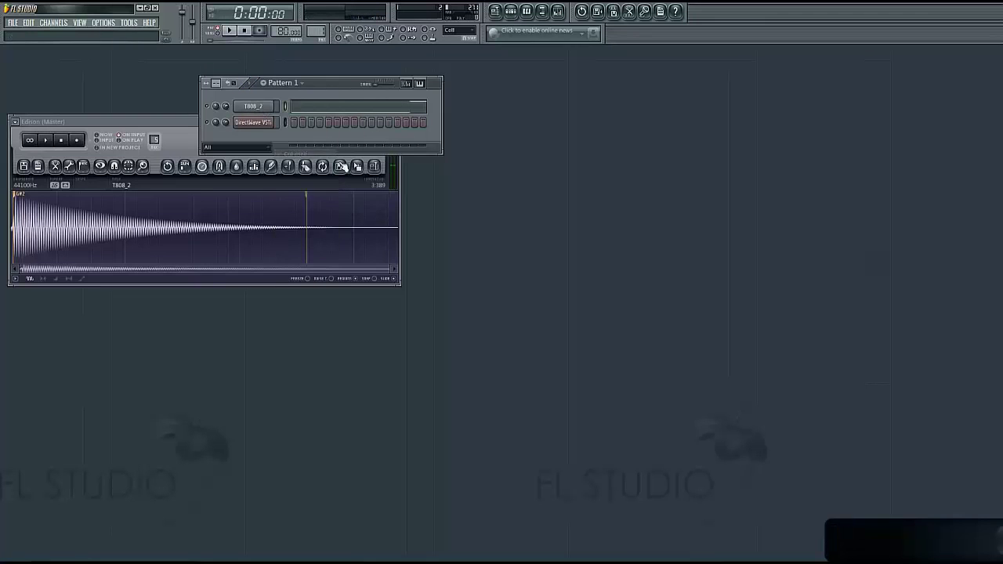
# Close Edison and open the DirectWave VSTi plugin window, dismissing its separate channel settings.
pyautogui.click(400, 171)
pyautogui.click(394, 122)
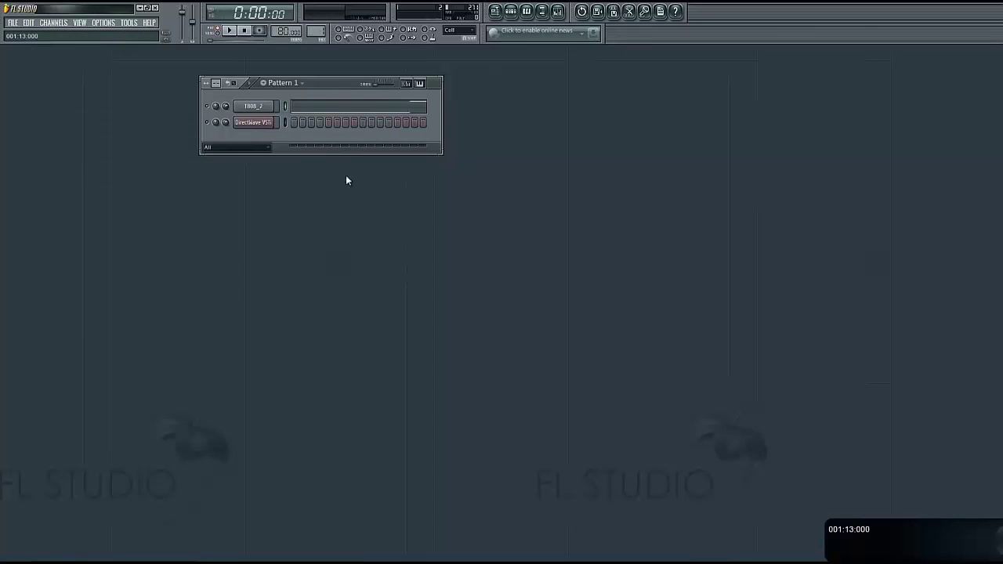
pyautogui.click(254, 123)
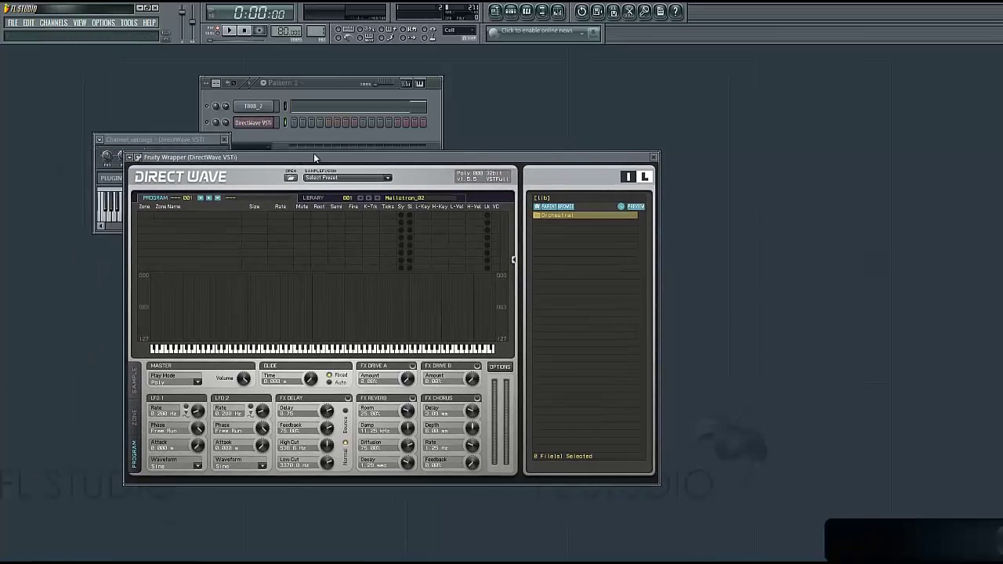
pyautogui.click(227, 139)
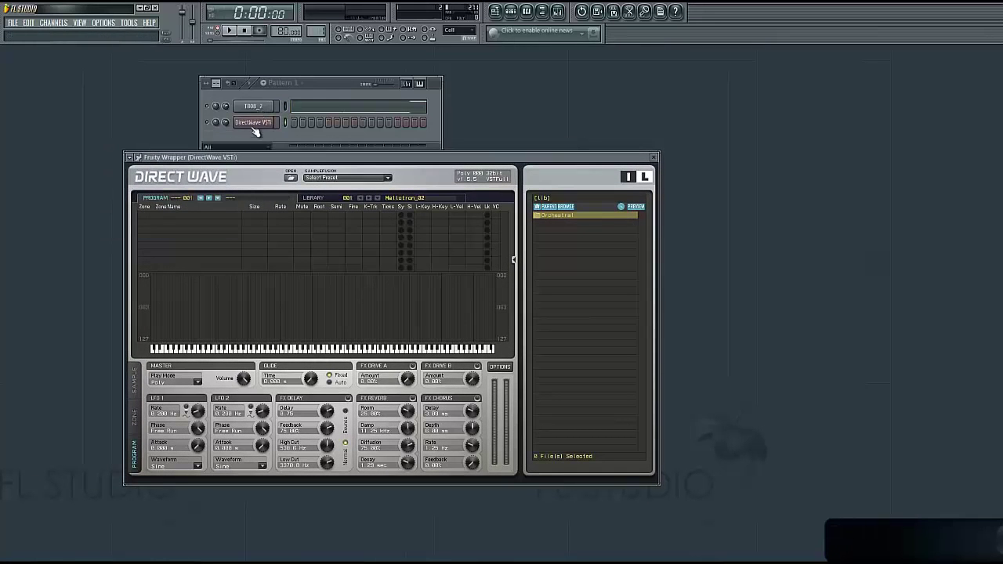
# Load the T808_2 sample from its channel settings into the DirectWave program and close those settings.
pyautogui.click(252, 107)
pyautogui.moveTo(184, 411); pyautogui.dragTo(260, 230)
pyautogui.click(224, 140)
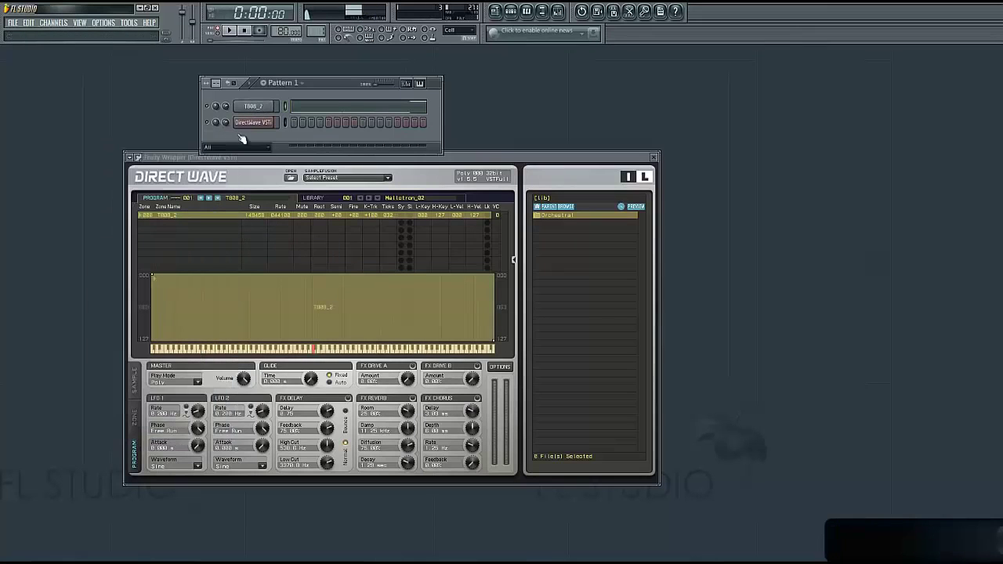
pyautogui.click(253, 122)
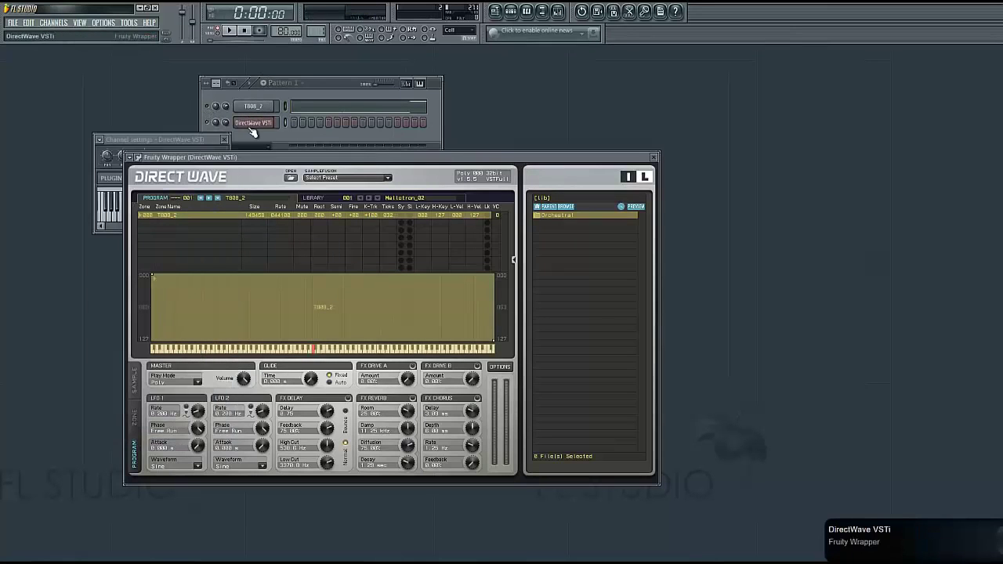
pyautogui.click(213, 139)
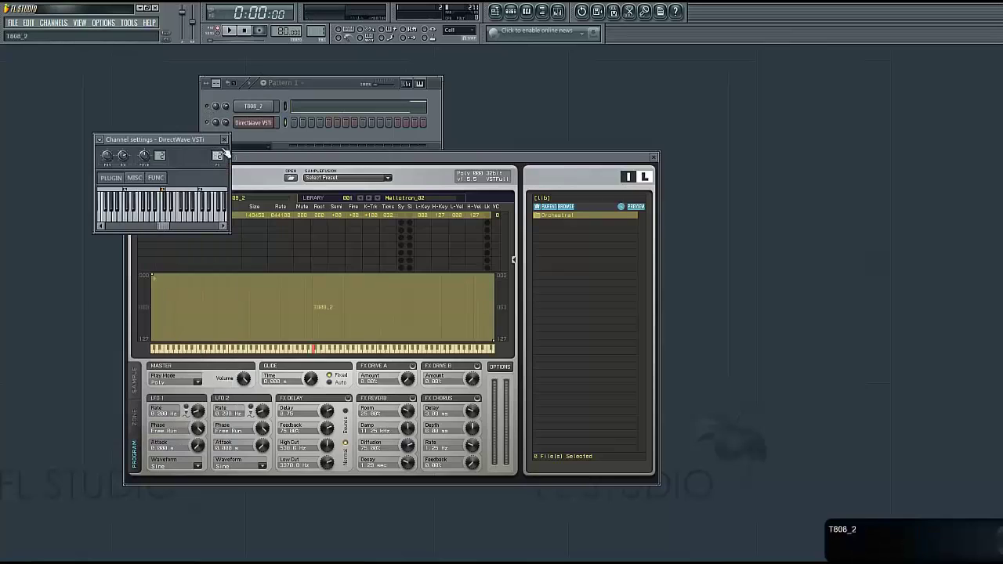
pyautogui.click(252, 106)
pyautogui.click(246, 125)
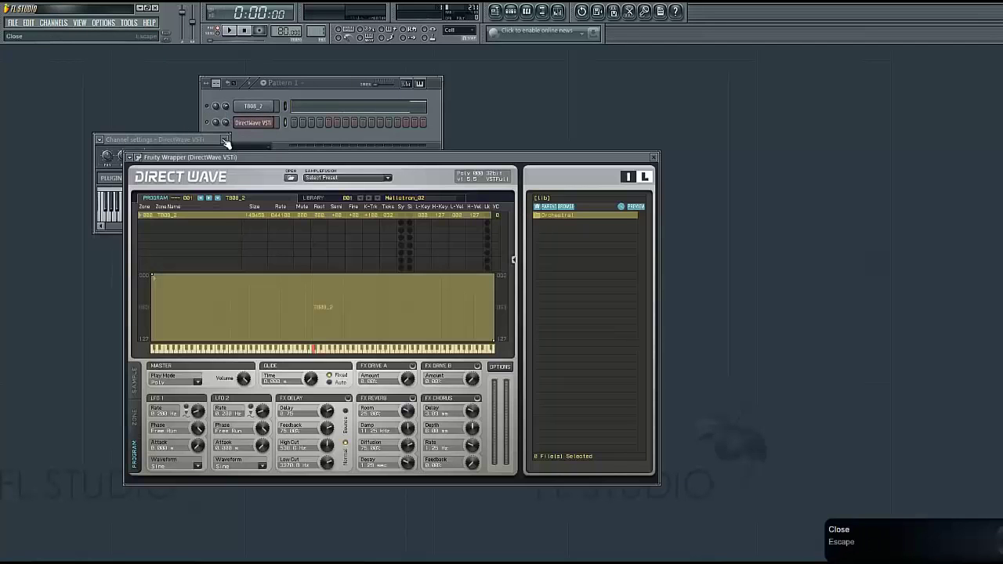
pyautogui.click(218, 142)
pyautogui.click(224, 141)
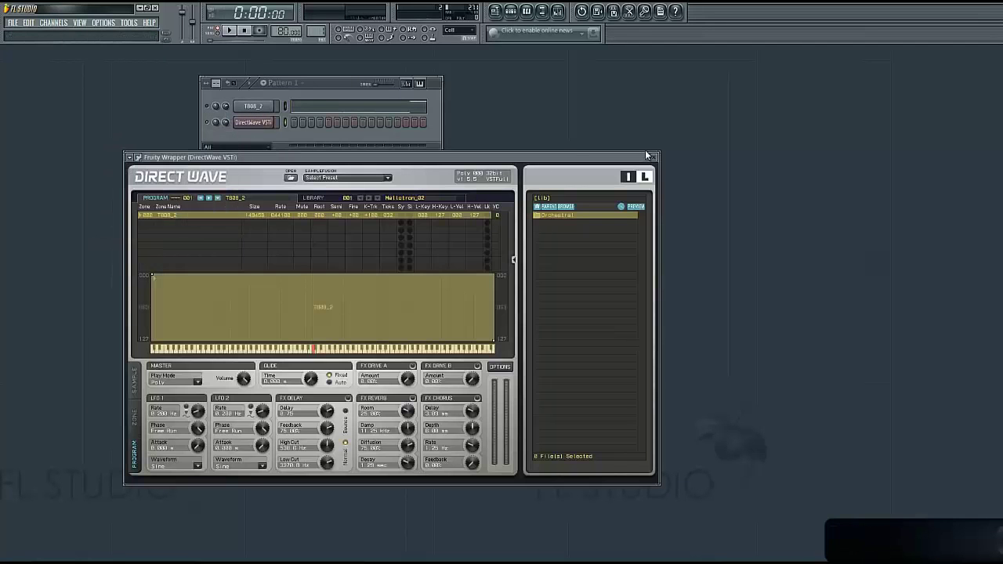
pyautogui.click(654, 157)
# Run Find pitch root on the T808_2 zone in DirectWave, accept the estimate, and close the plugin window.
pyautogui.click(246, 124)
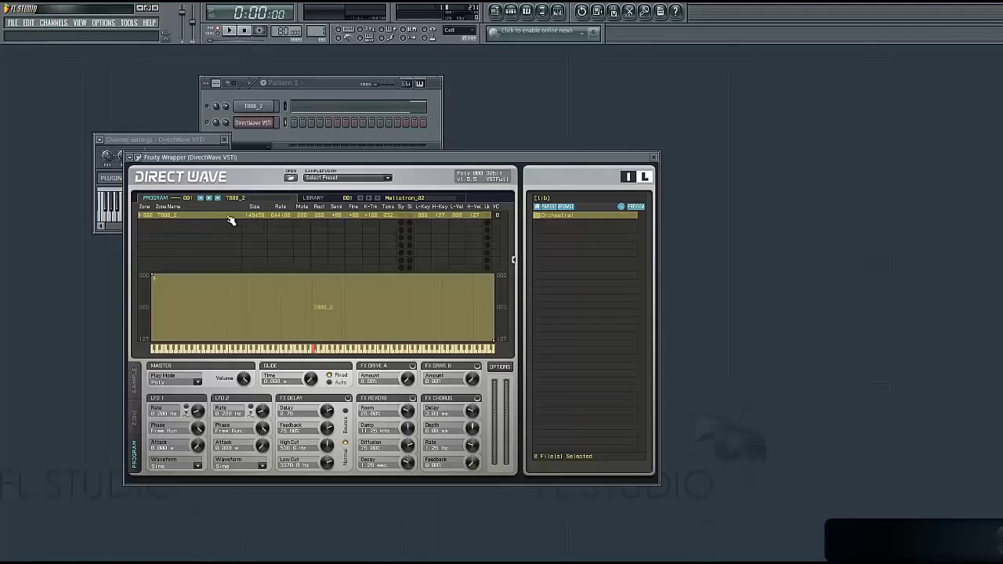
pyautogui.rightClick(206, 216)
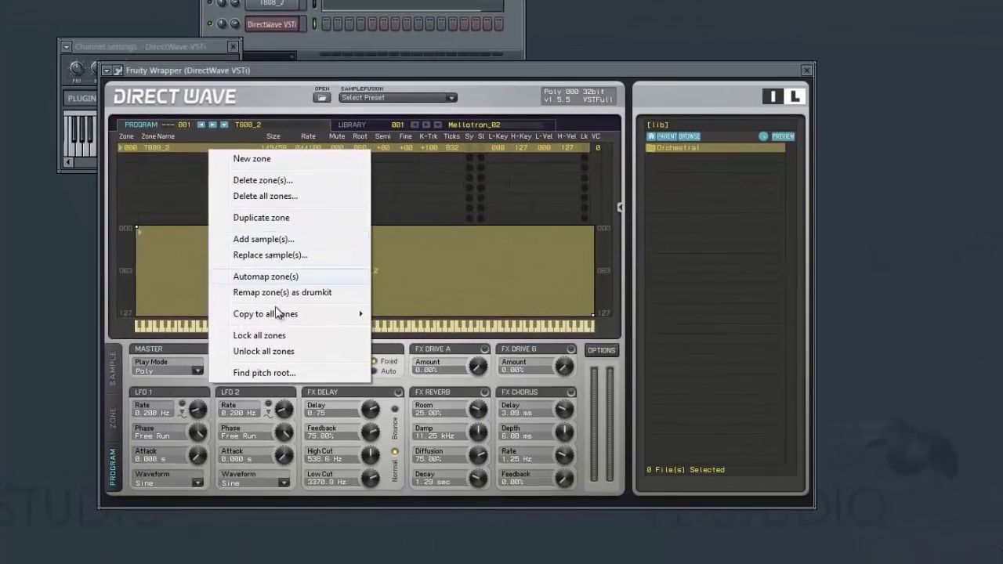
pyautogui.click(274, 373)
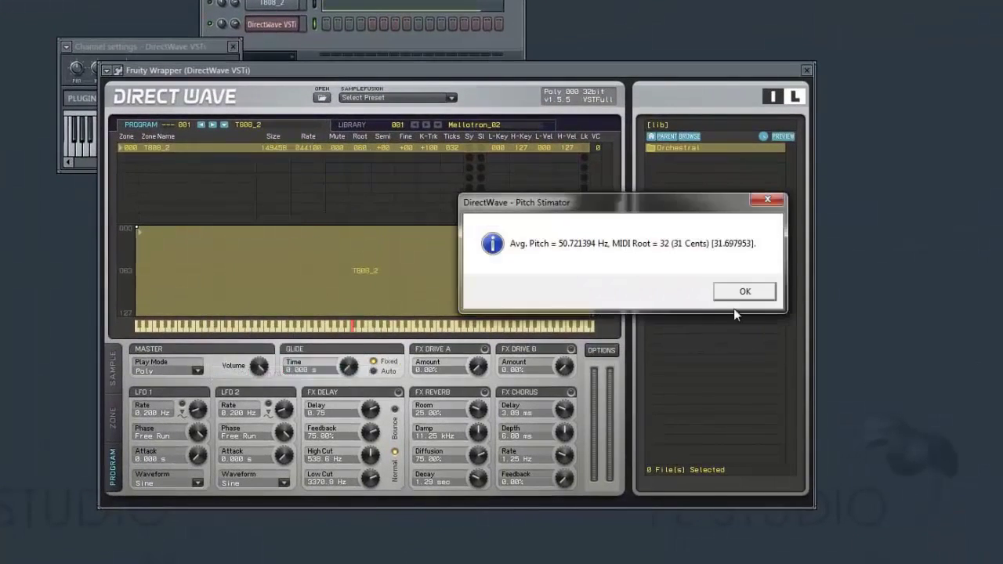
pyautogui.click(743, 291)
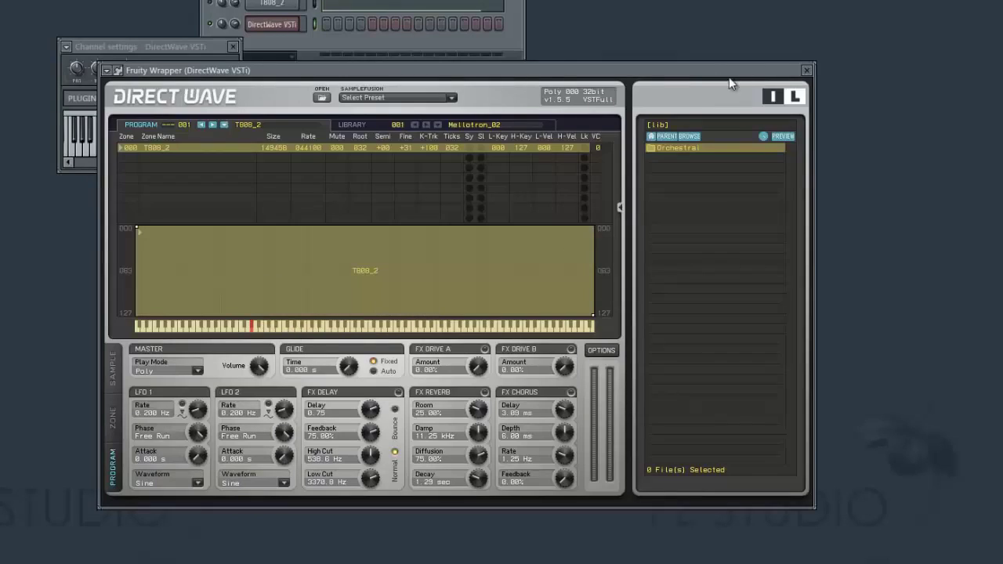
pyautogui.click(807, 70)
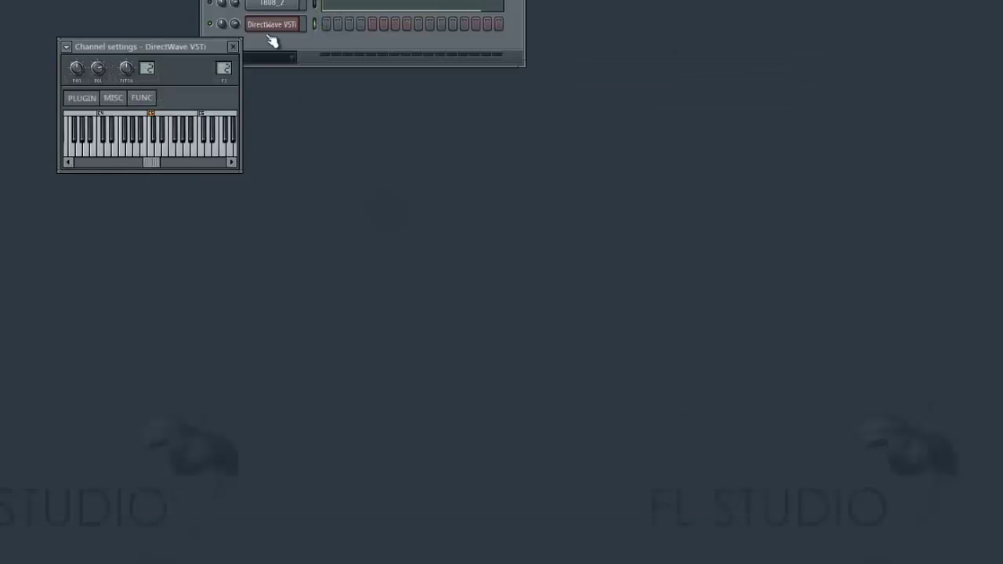
# Copy the T808_2 channel's notes to the DirectWave VSTi channel and open them in the piano roll.
pyautogui.click(314, 8)
pyautogui.hotkey('ctrl', 'c')
pyautogui.click(314, 23)
pyautogui.hotkey('ctrl', 'v')
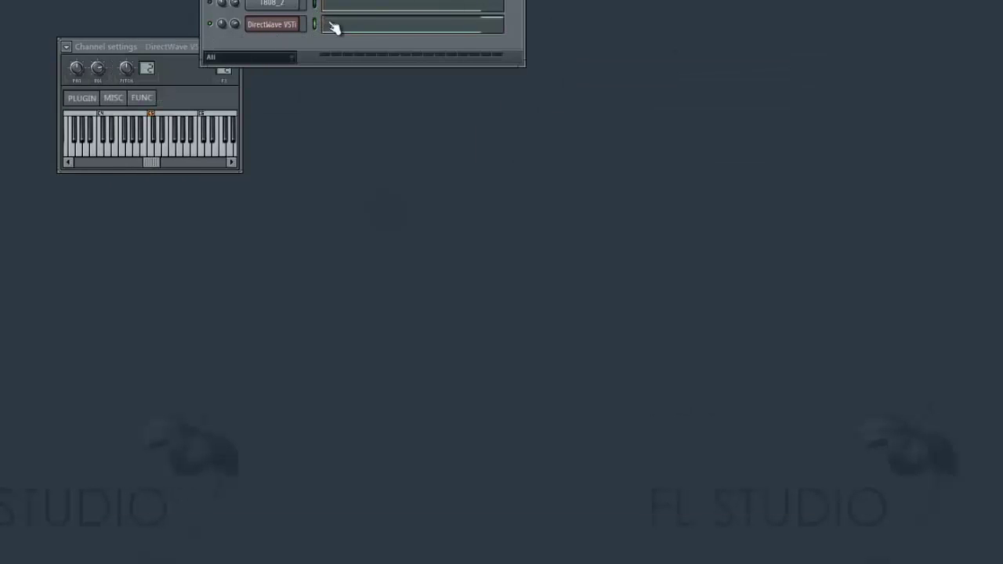
pyautogui.click(337, 24)
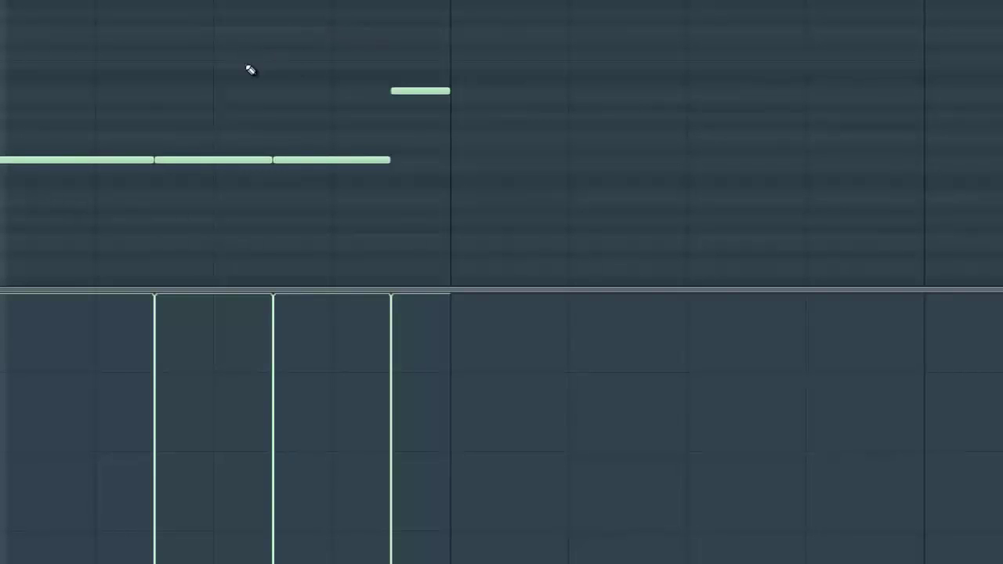
# Transpose all the DirectWave notes down three octaves so the three opening notes sit on C2, and play the pattern.
pyautogui.click(26, 224)
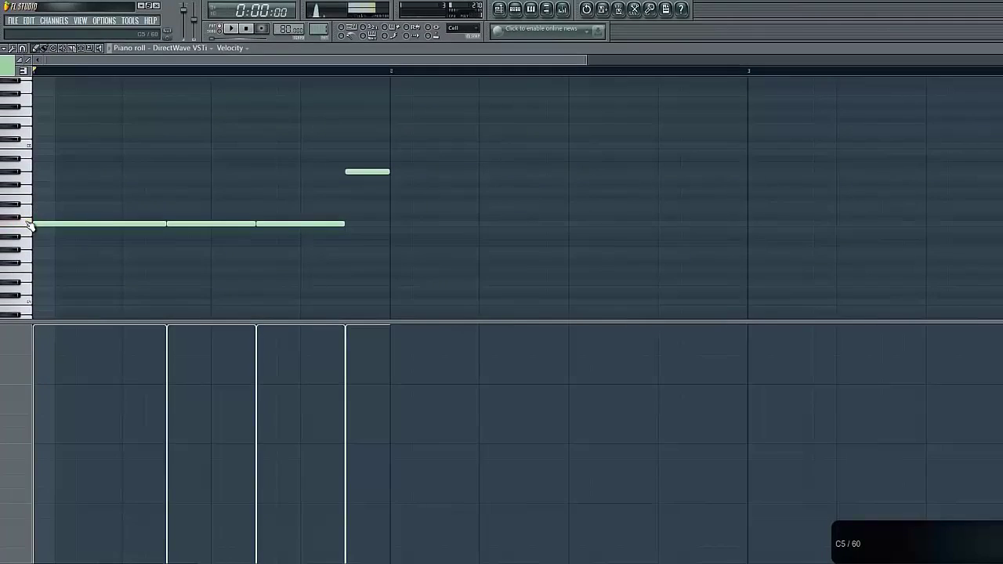
pyautogui.moveTo(383, 144); pyautogui.dragTo(66, 225)
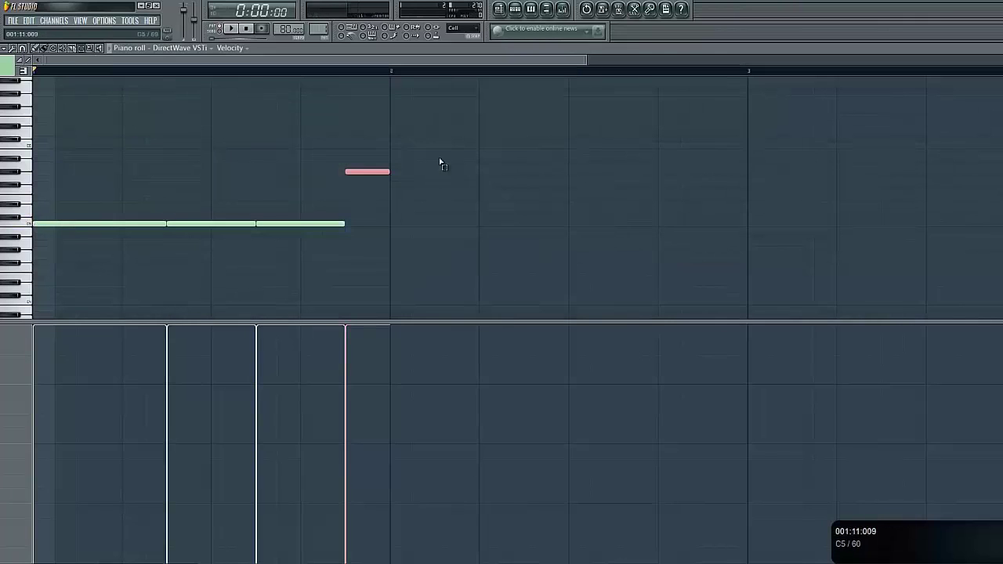
pyautogui.moveTo(439, 144); pyautogui.dragTo(5, 276)
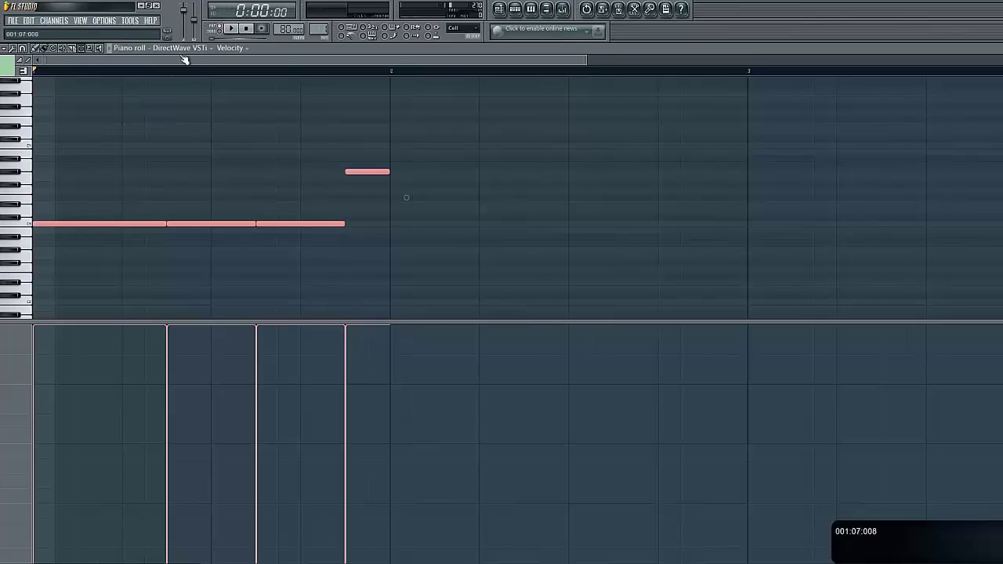
pyautogui.click(233, 30)
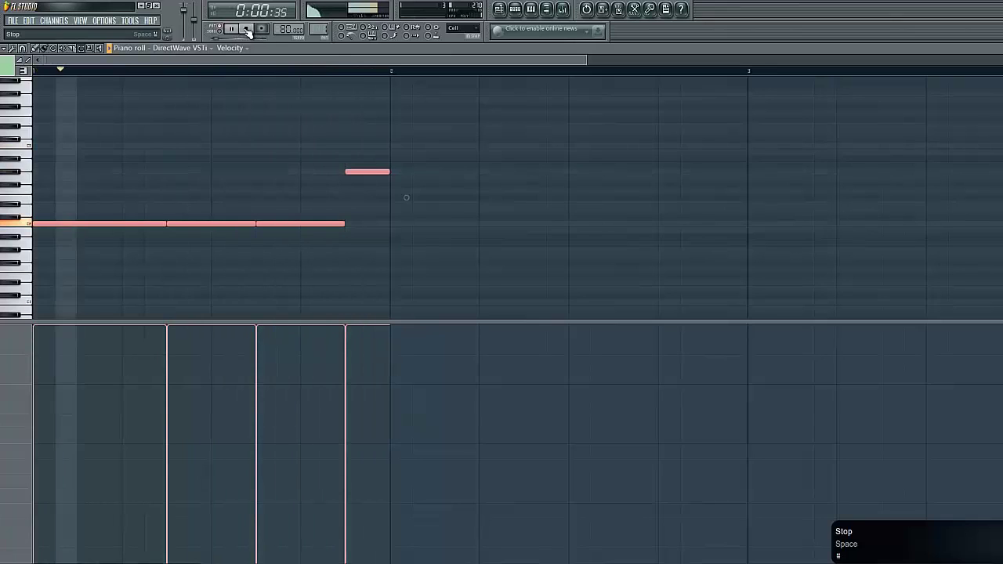
pyautogui.click(246, 30)
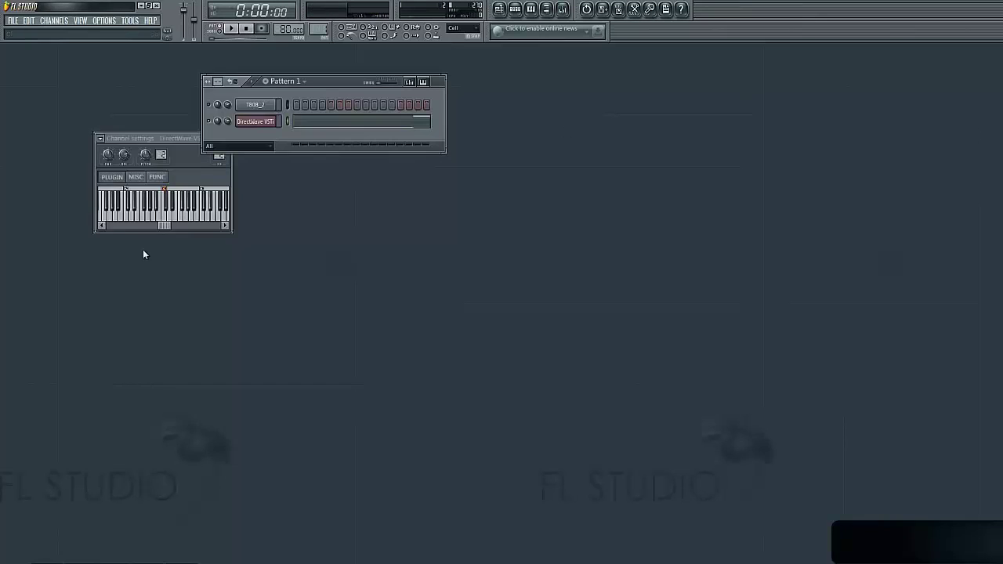
# Reopen the DirectWave piano roll and shorten the three C2 notes to four, two and two steps.
pyautogui.rightClick(276, 118)
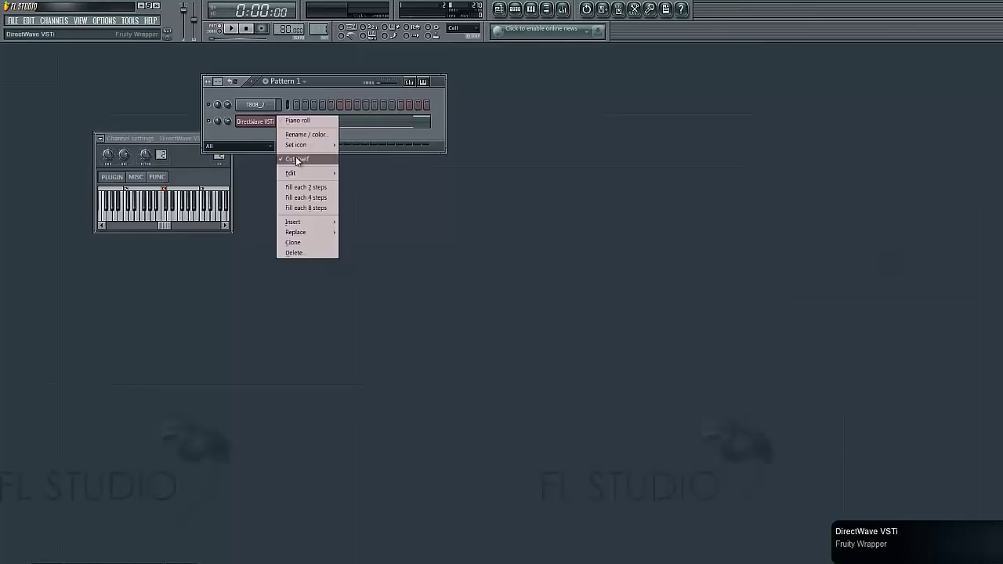
pyautogui.click(298, 121)
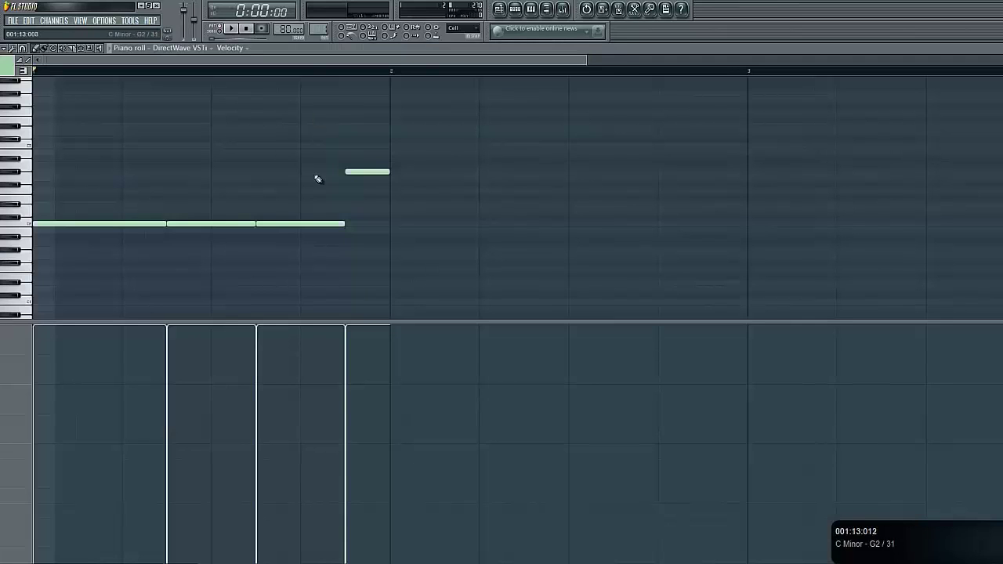
pyautogui.moveTo(166, 225); pyautogui.dragTo(121, 225)
pyautogui.moveTo(252, 225); pyautogui.dragTo(210, 225)
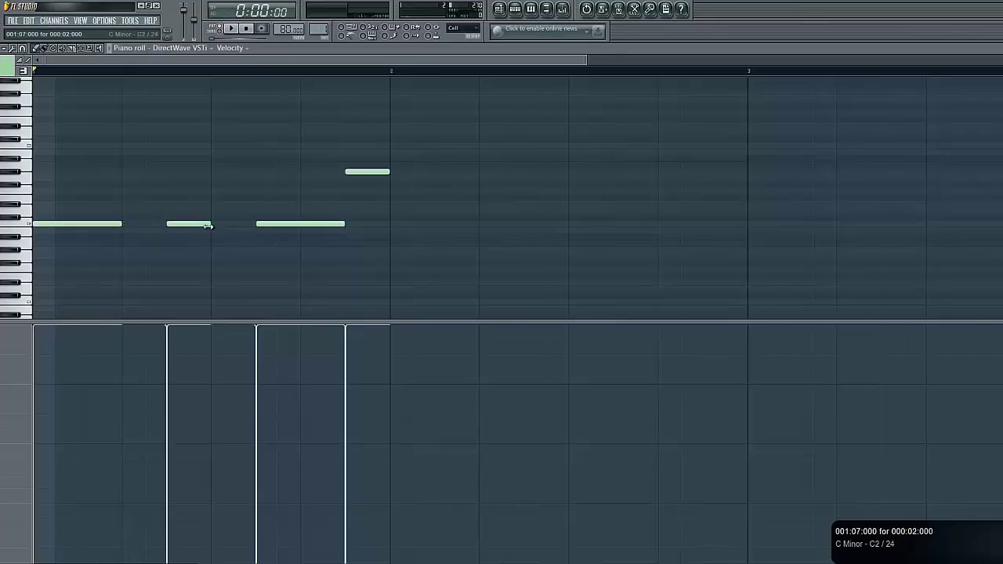
pyautogui.moveTo(342, 224); pyautogui.dragTo(300, 225)
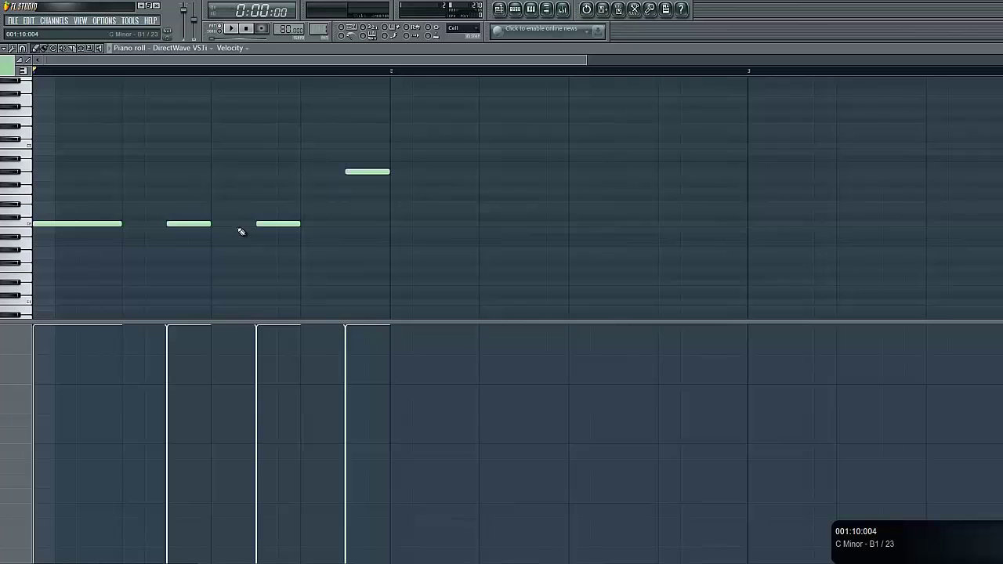
# During playback, add two-step C3 notes after the first and third C2 notes and lower the last note to G2.
pyautogui.click(232, 29)
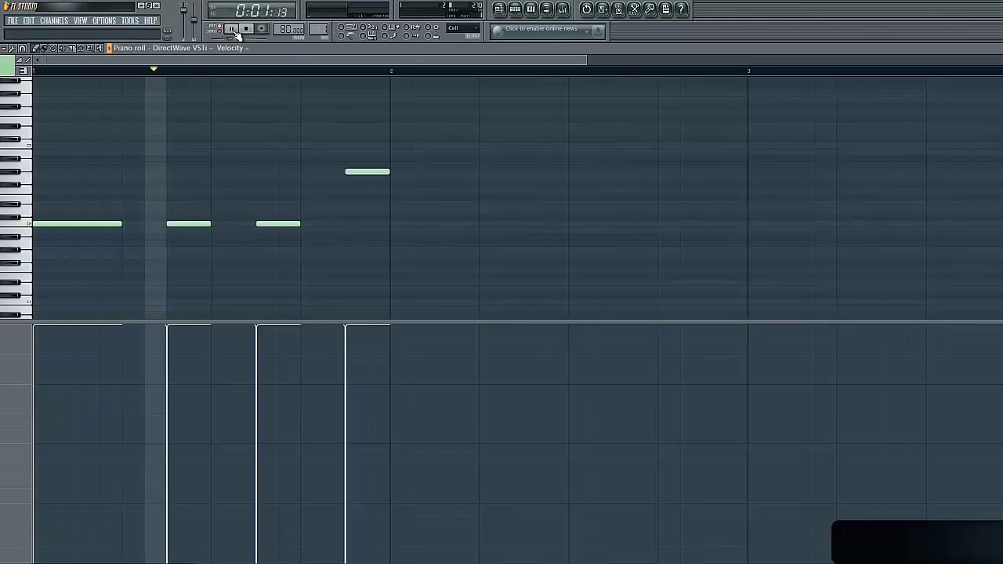
pyautogui.click(129, 146)
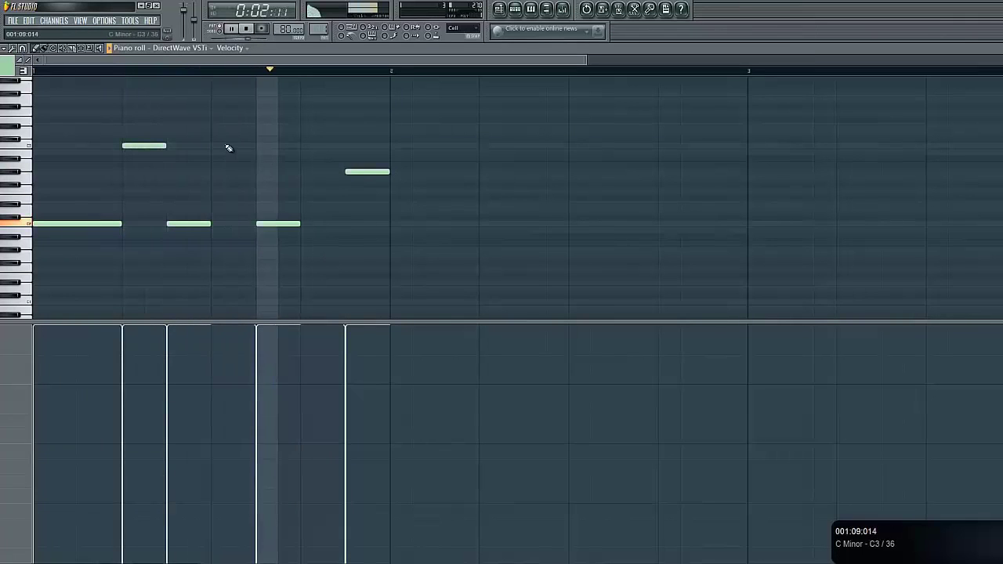
pyautogui.click(317, 147)
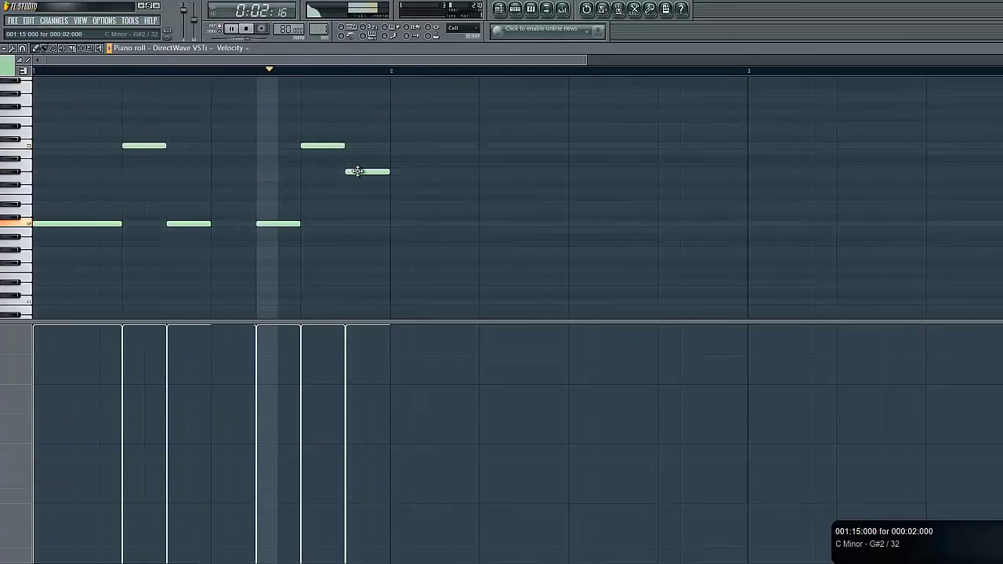
pyautogui.moveTo(358, 175); pyautogui.dragTo(358, 181)
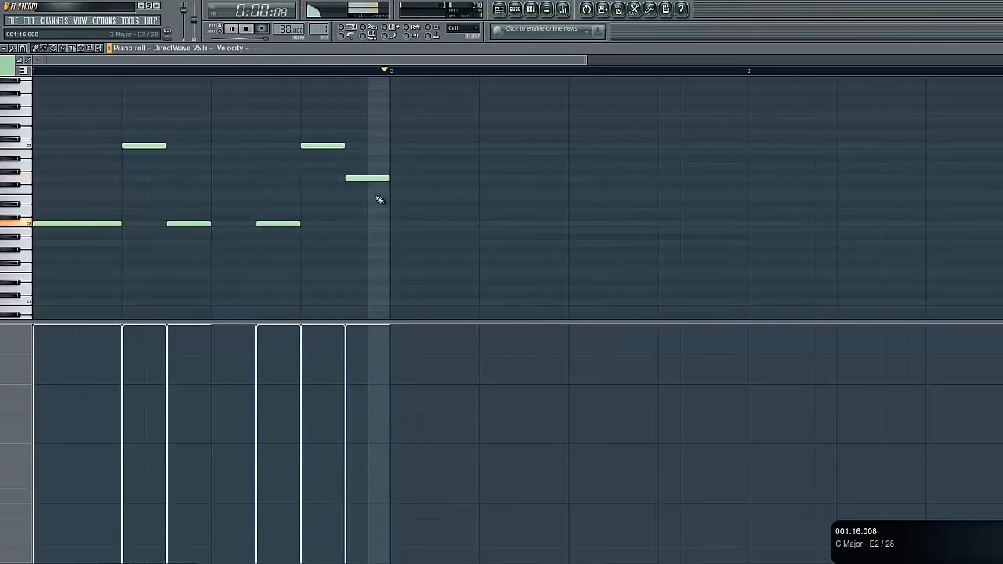
pyautogui.click(247, 29)
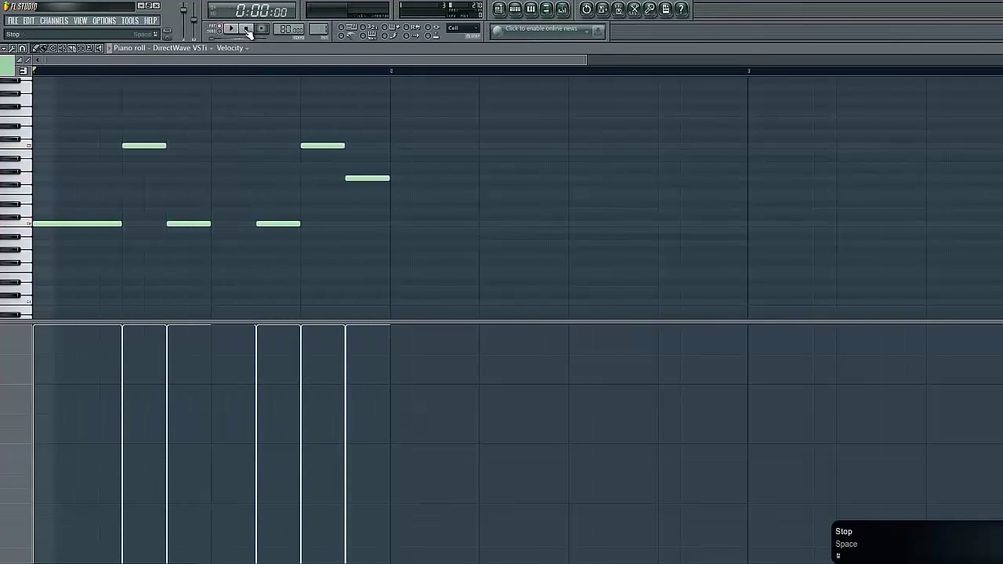
pyautogui.press('Escape')
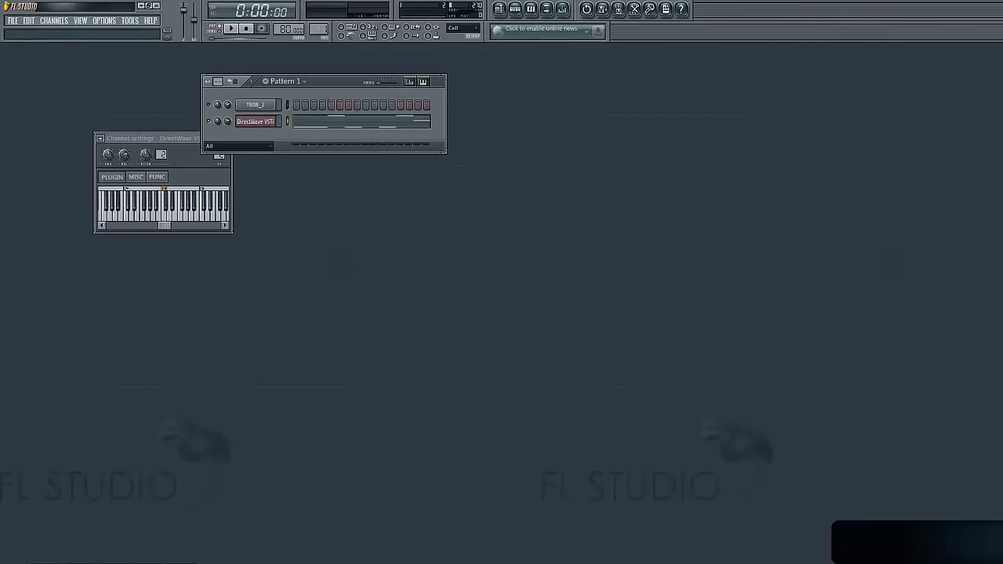
# Review the T808_2 zone and its options, including Find pitch root, in DirectWave and close its windows.
pyautogui.click(246, 122)
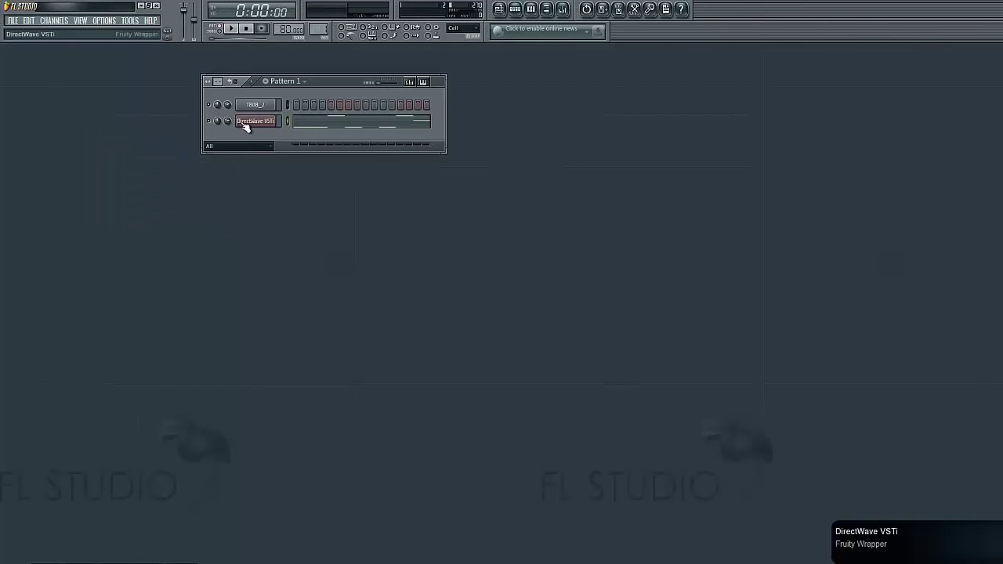
pyautogui.click(246, 122)
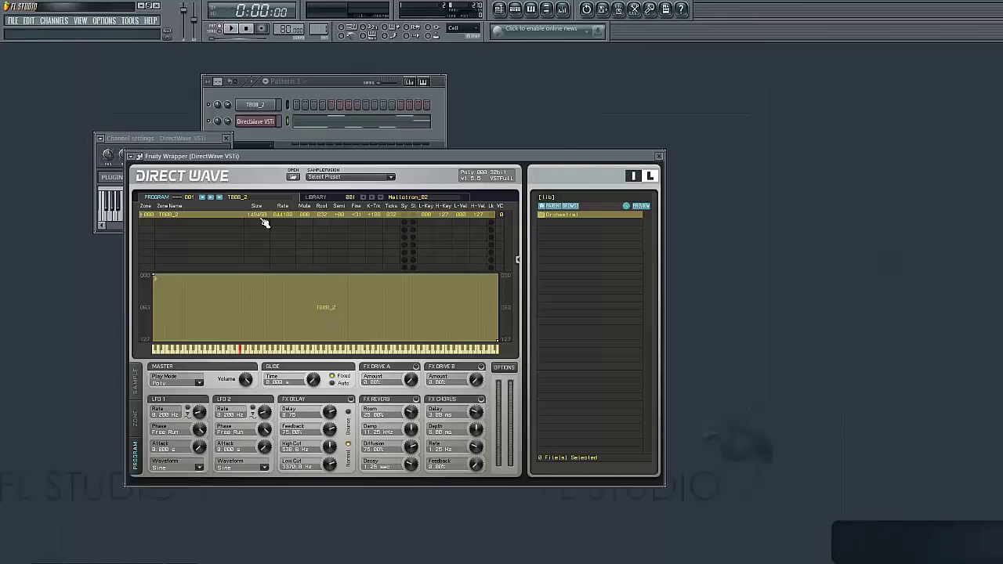
pyautogui.rightClick(266, 223)
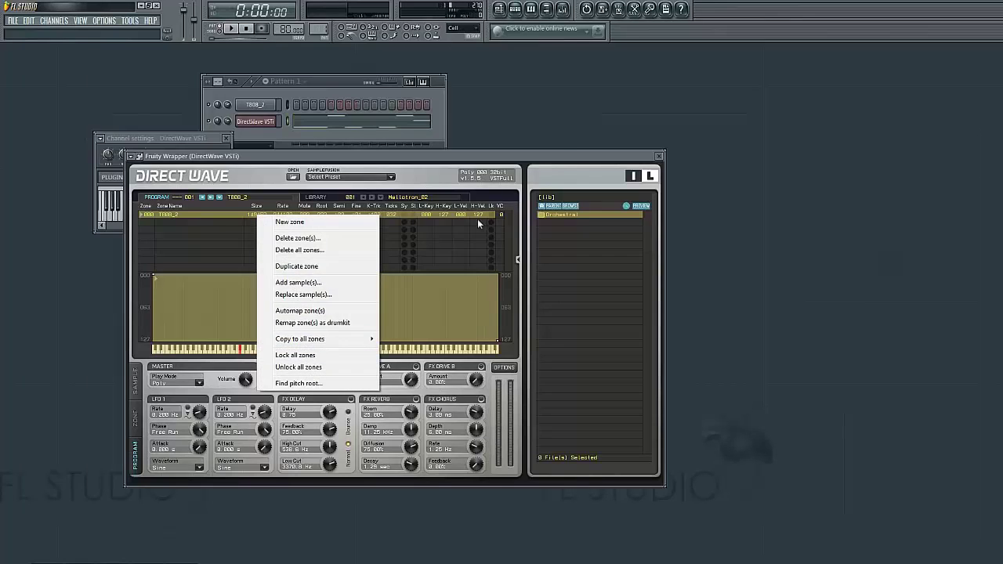
pyautogui.click(443, 156)
pyautogui.click(660, 157)
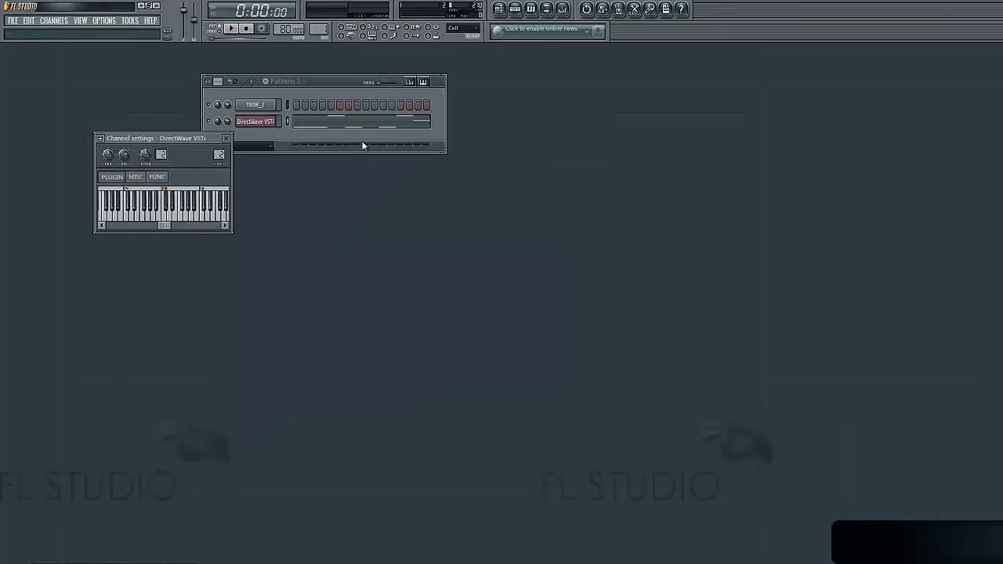
pyautogui.click(226, 139)
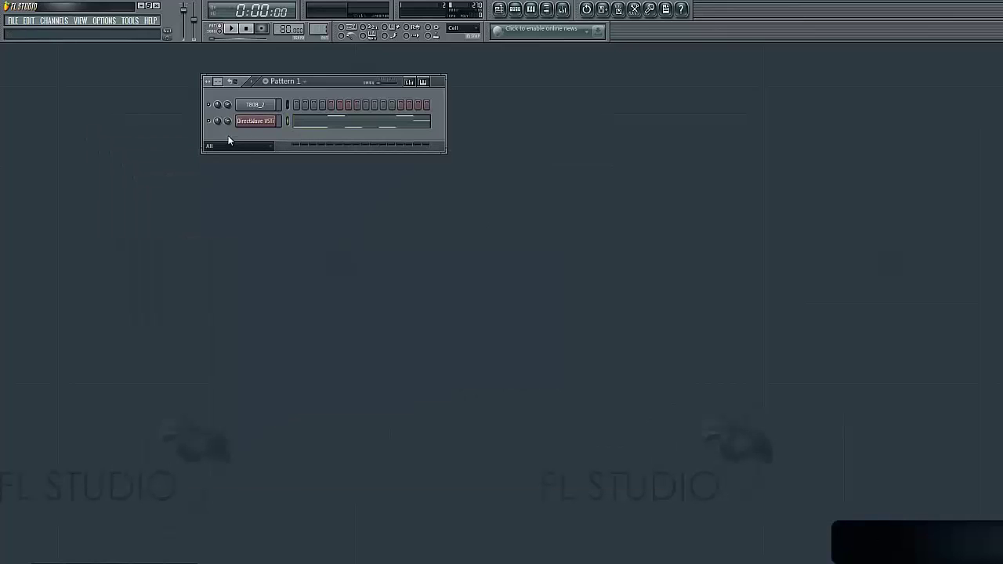